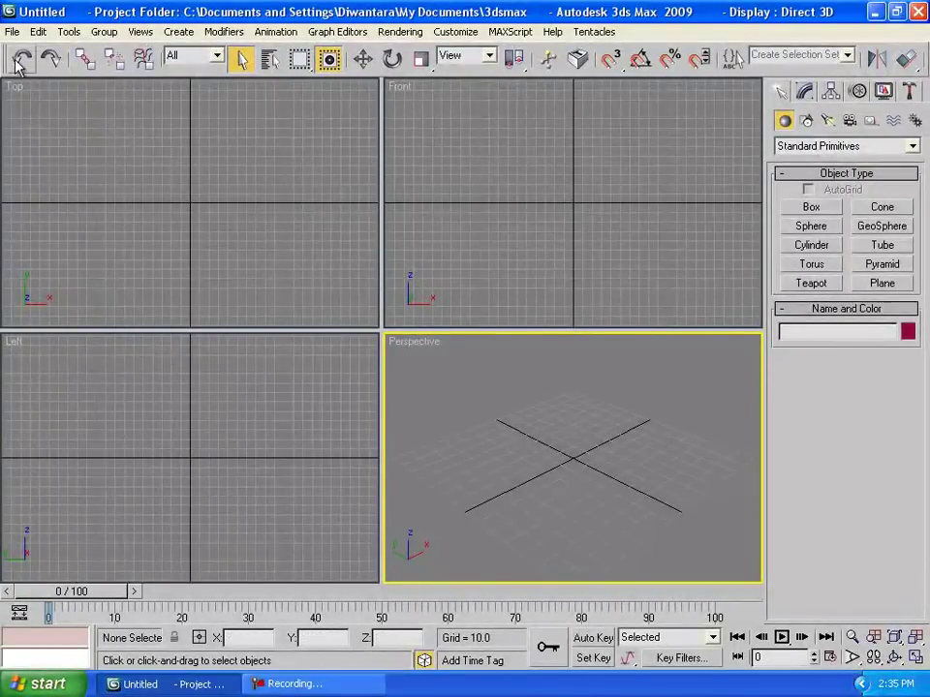
Step: Open the 'tutorial youtube' scene file
click(12, 31)
click(30, 79)
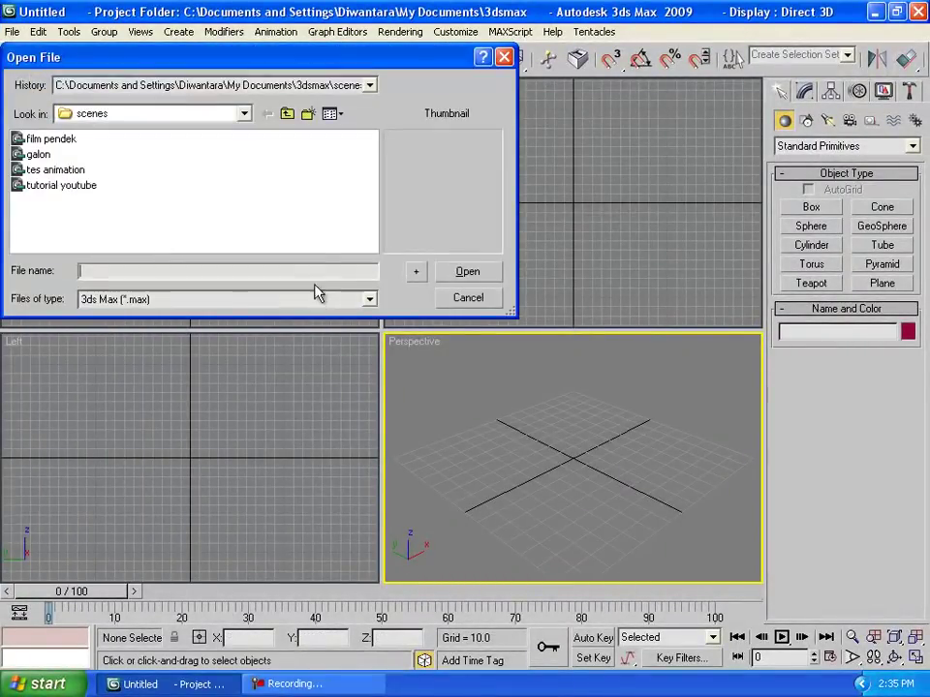
double_click(43, 187)
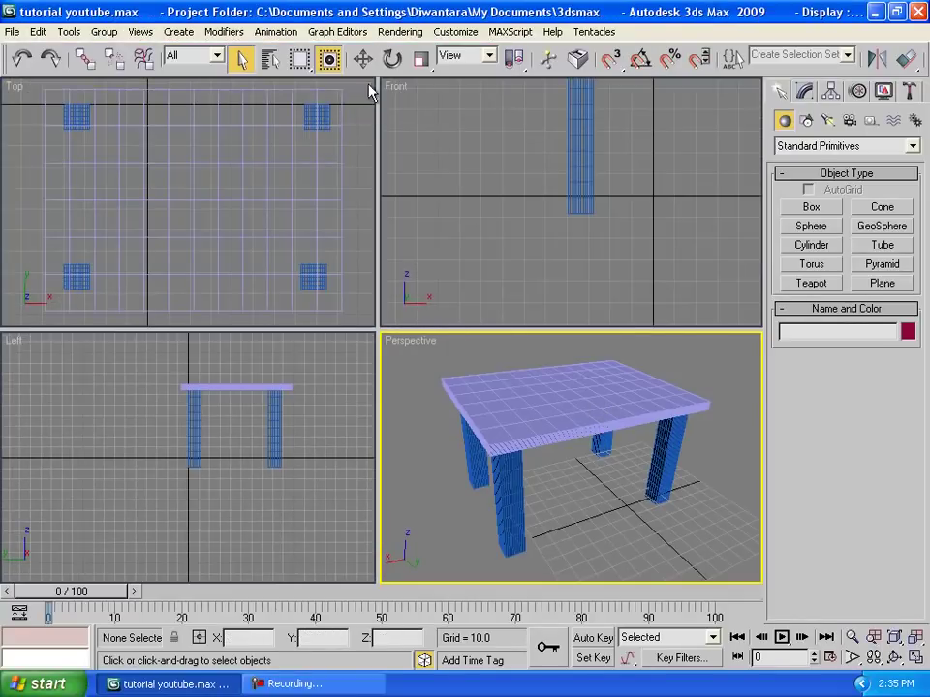
Step: Rotate the table group about 19 degrees around the Z axis
click(363, 60)
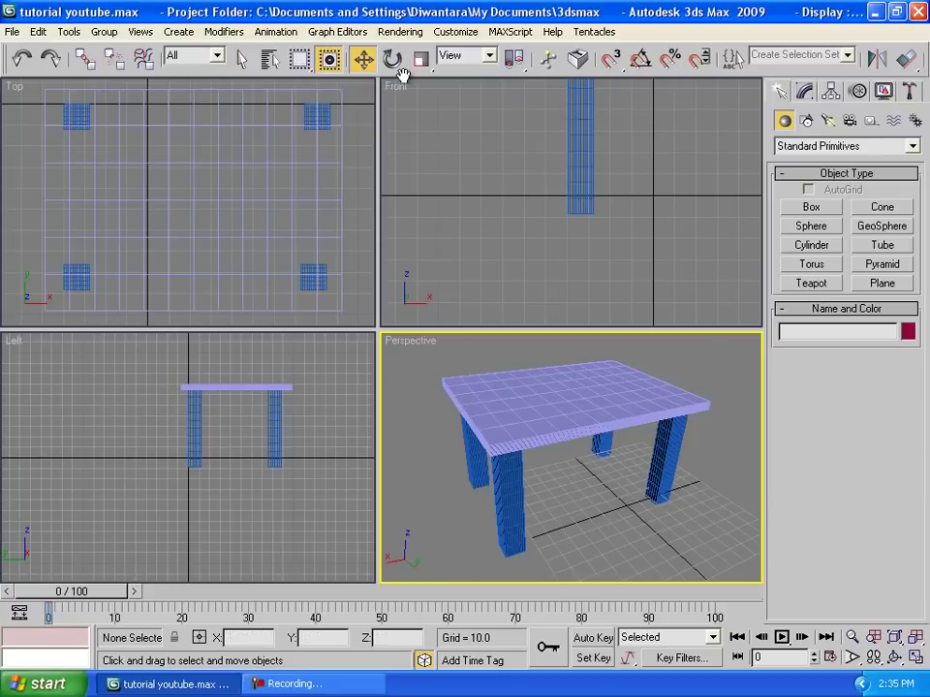
click(393, 61)
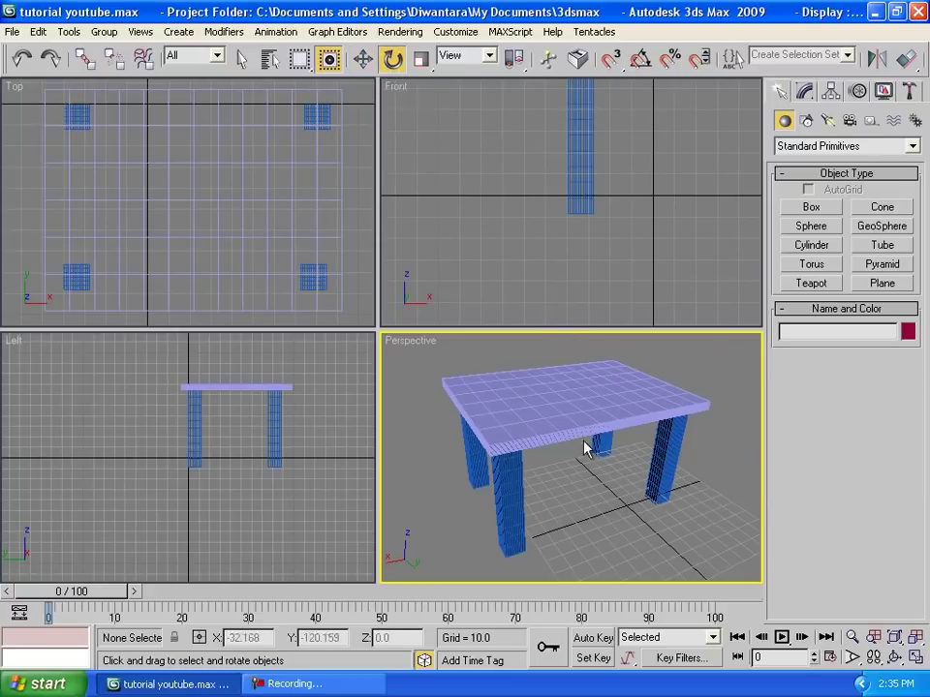
click(627, 437)
drag(625, 463, 618, 454)
Step: Render a preview of the rotated table, then raise the table slightly along Z
key(shift+q)
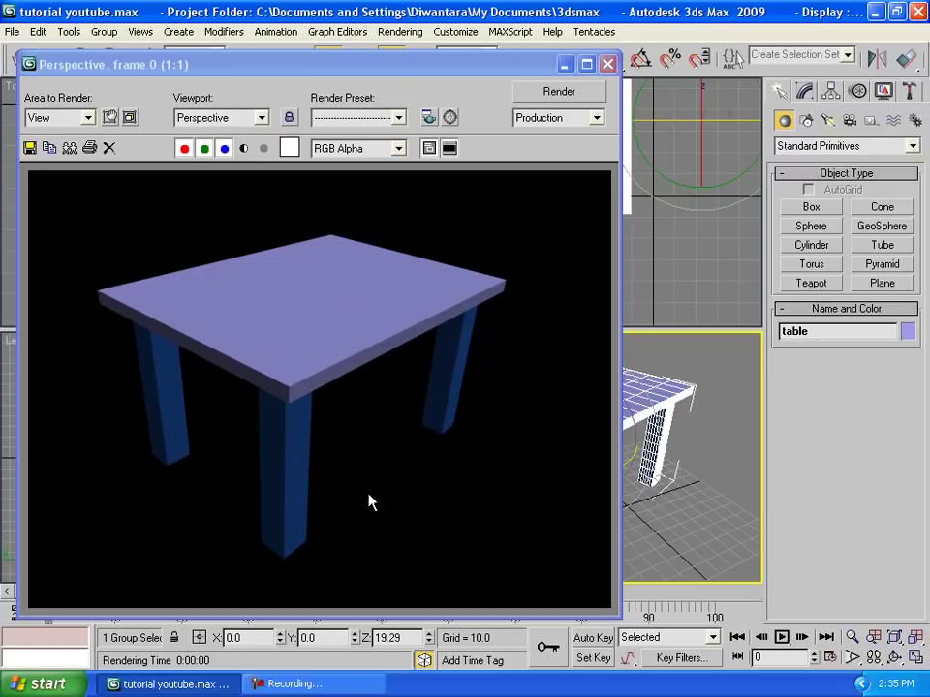
click(608, 64)
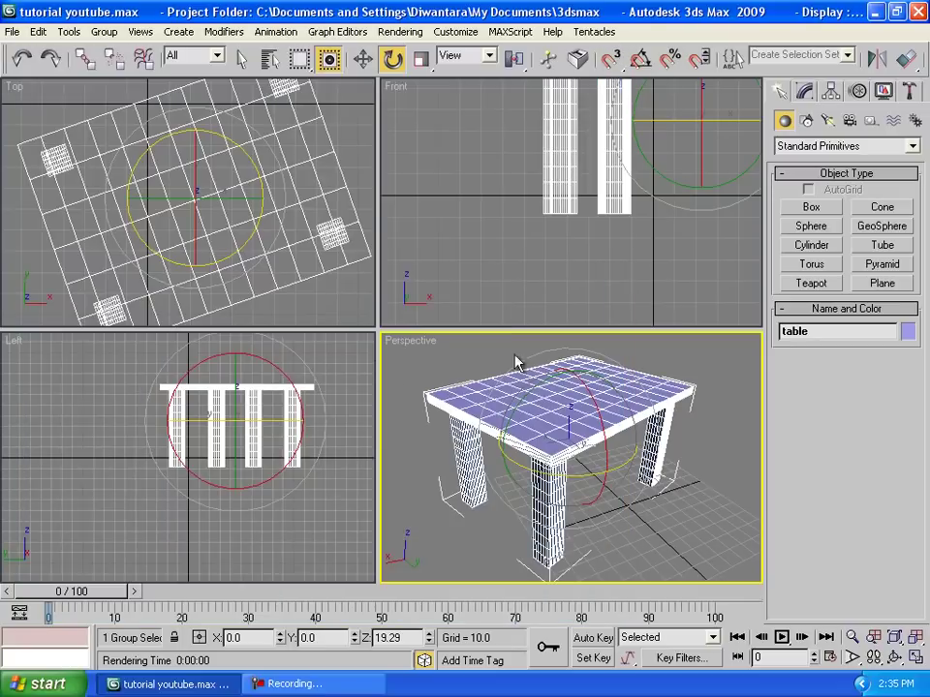
click(363, 59)
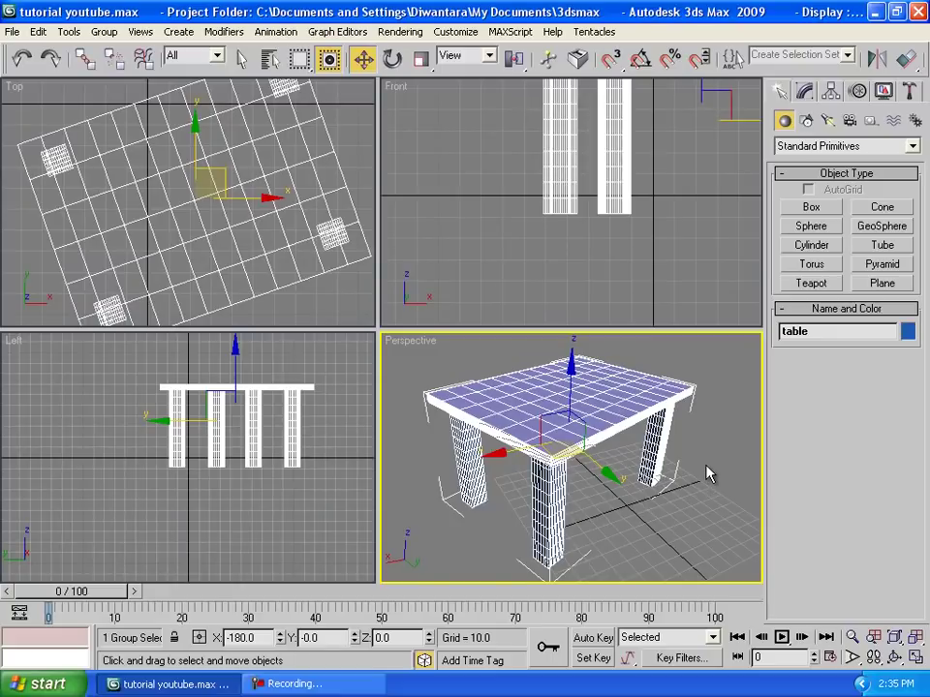
scroll(707, 474, down, 3)
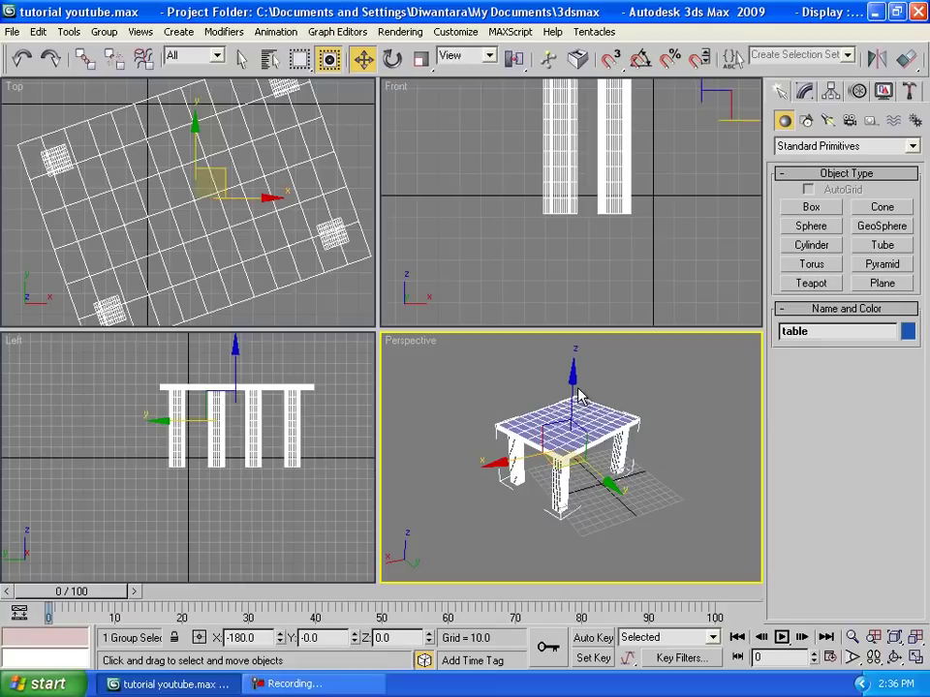
drag(574, 395, 572, 386)
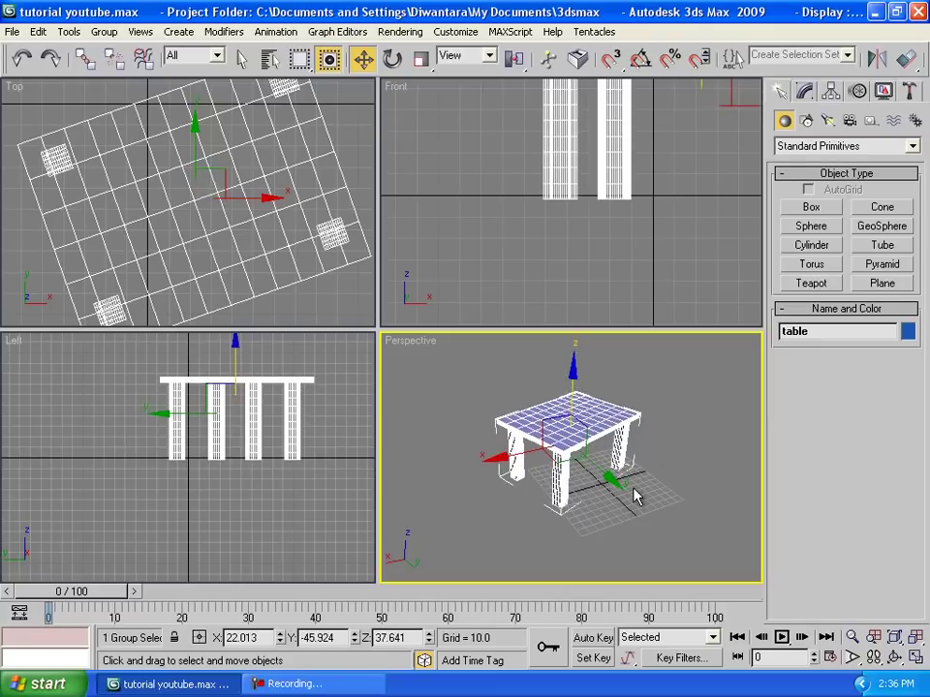
Step: Draw a large Plane in the Perspective viewport beneath the table
click(882, 284)
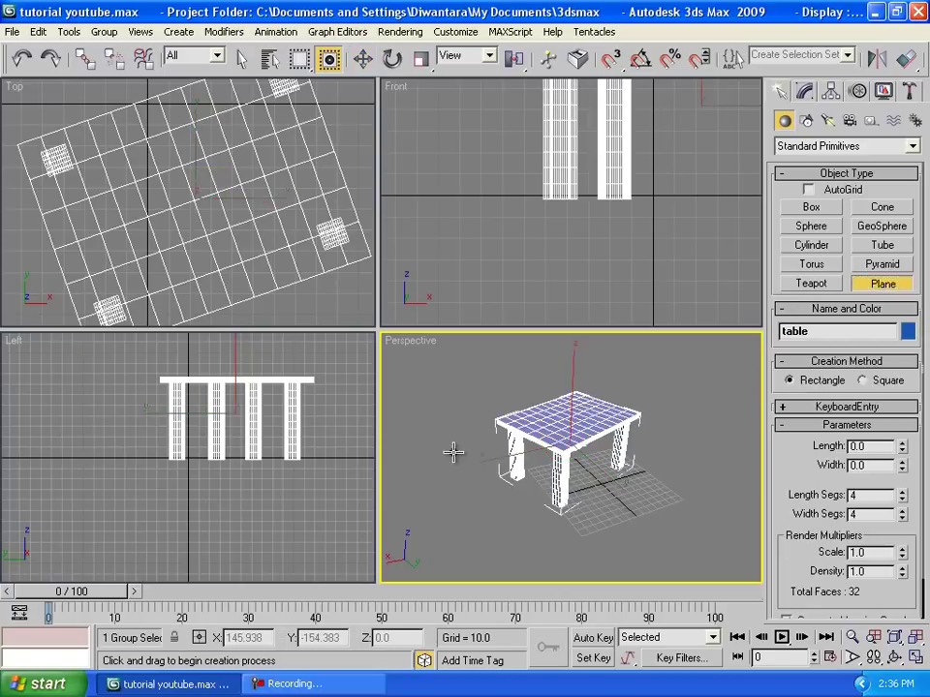
scroll(452, 452, down, 4)
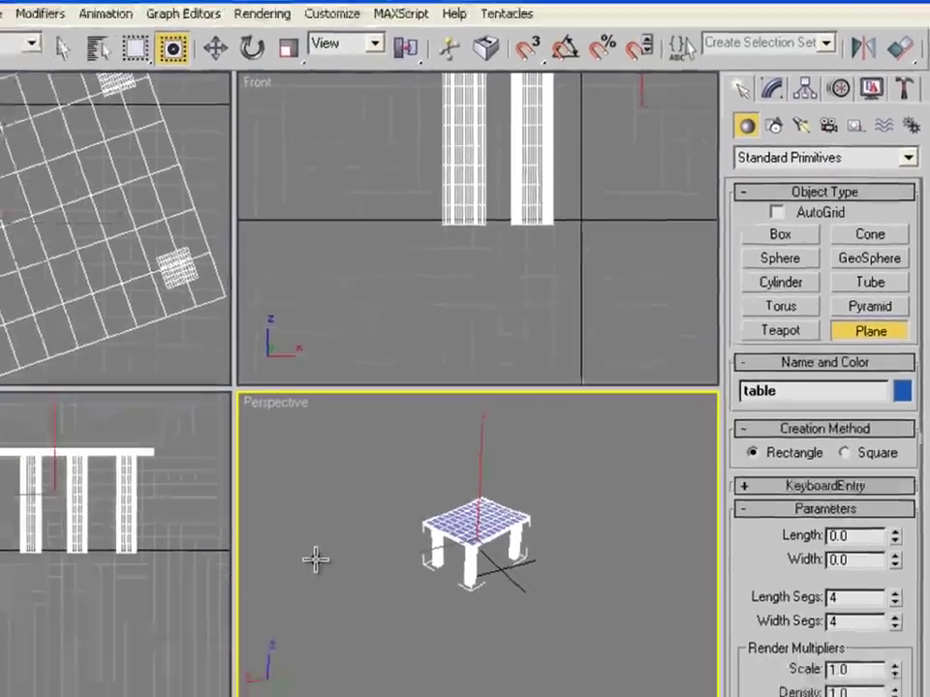
click(100, 667)
drag(366, 521, 695, 518)
right_click(691, 518)
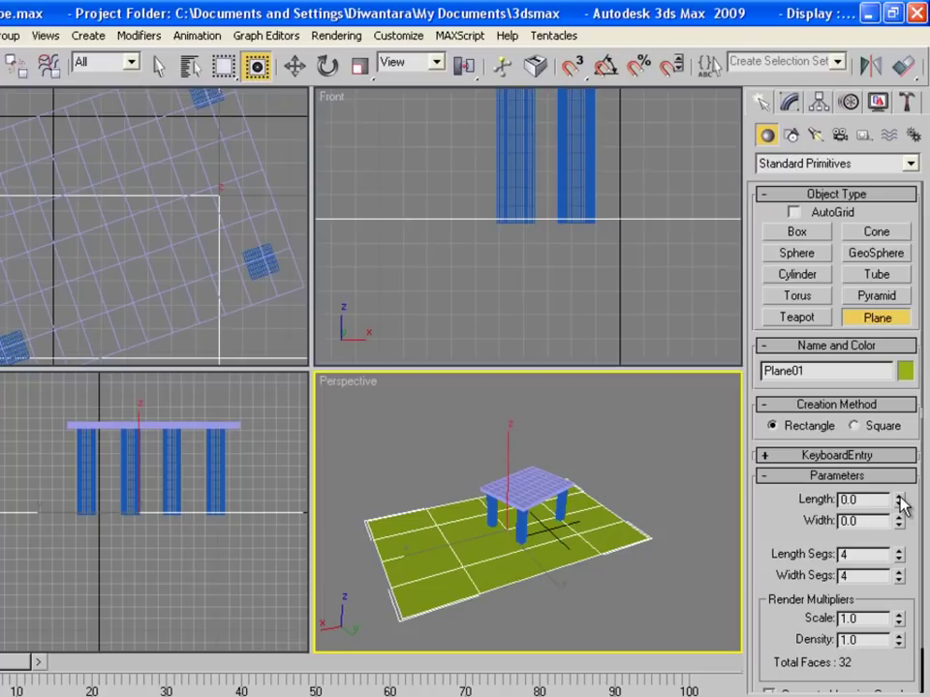
drag(900, 504, 898, 425)
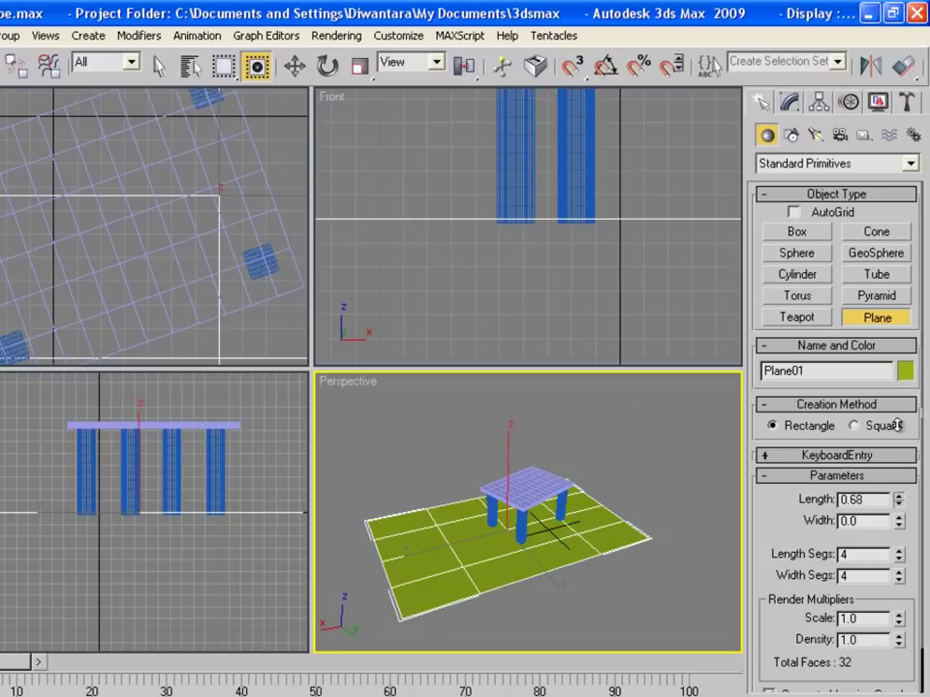
Step: Enlarge the plane to 831.054 by 654.097 and position it under the table
click(294, 65)
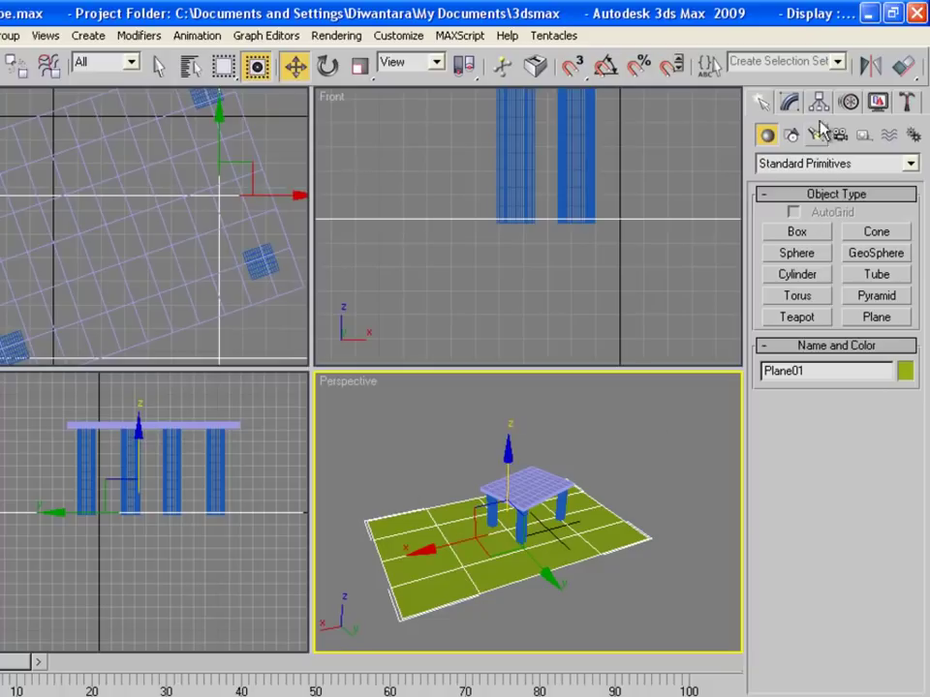
click(791, 102)
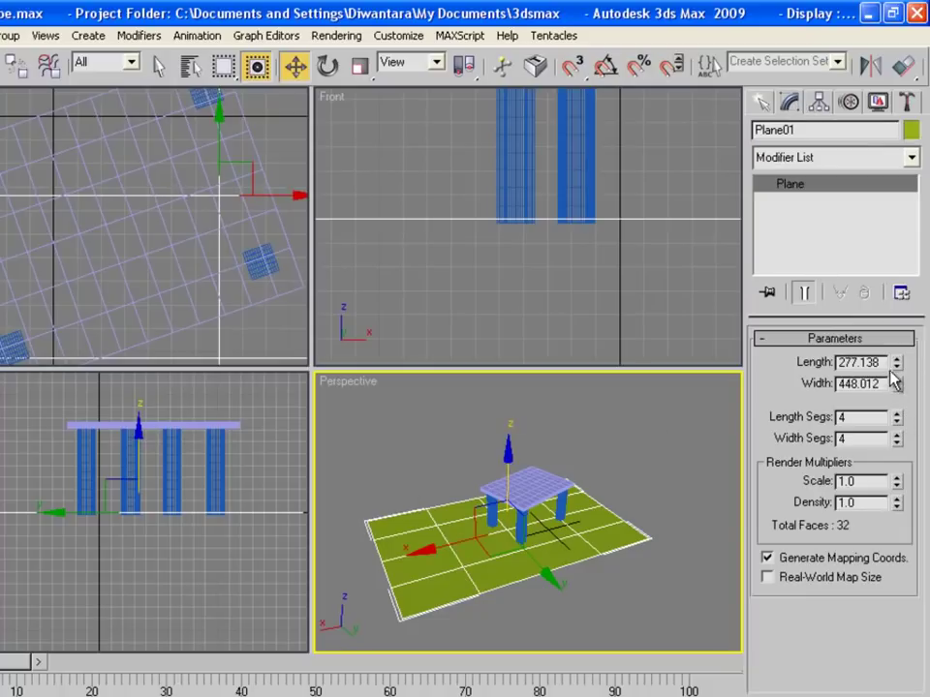
mouse_move(896, 358)
mouse_down()
mouse_move(901, 379)
mouse_move(898, 334)
mouse_up()
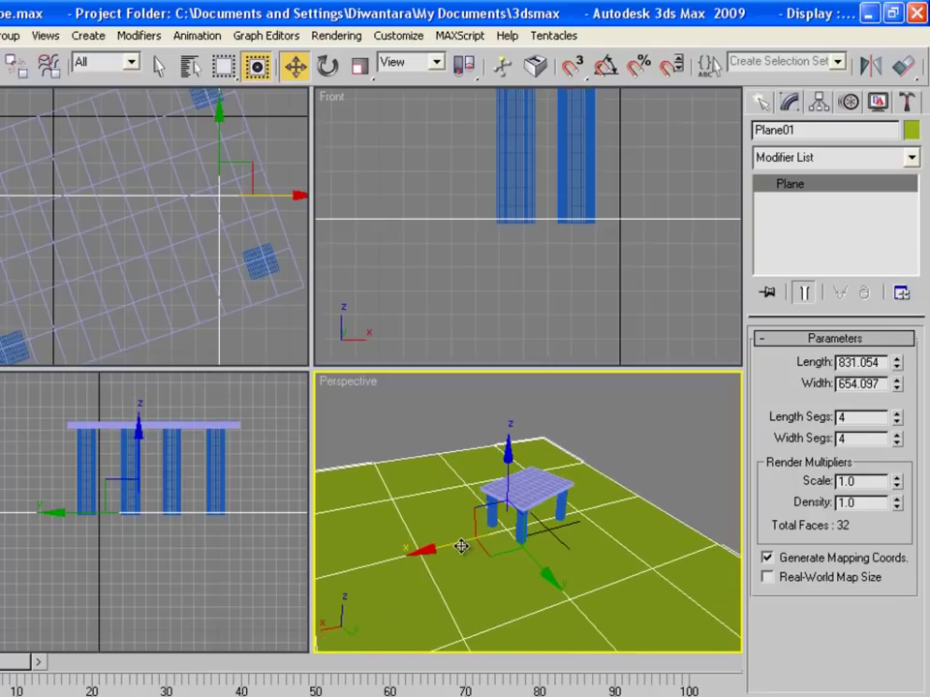
drag(466, 542, 540, 523)
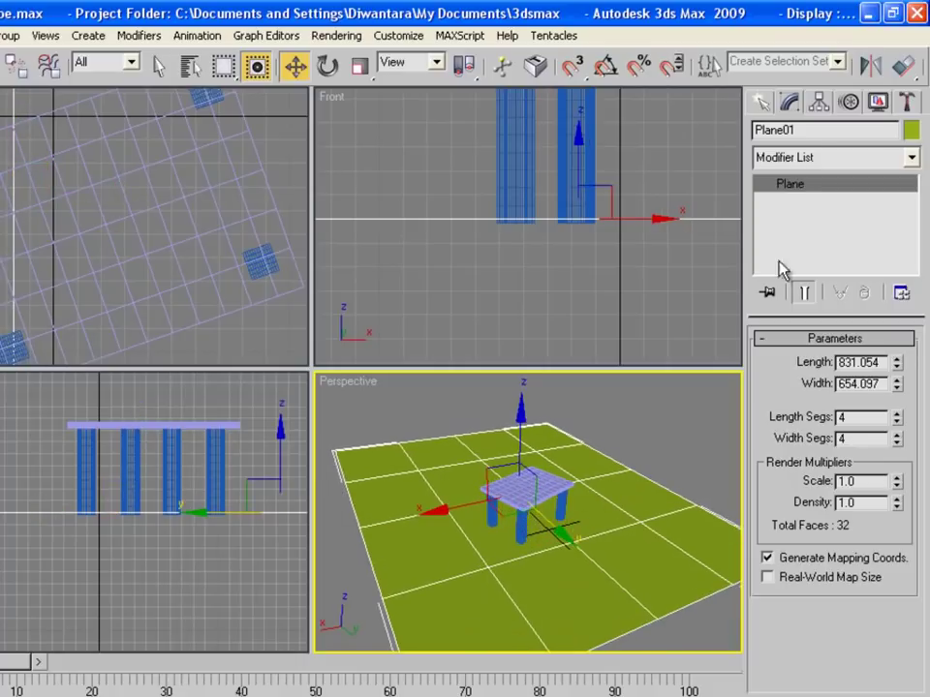
click(762, 104)
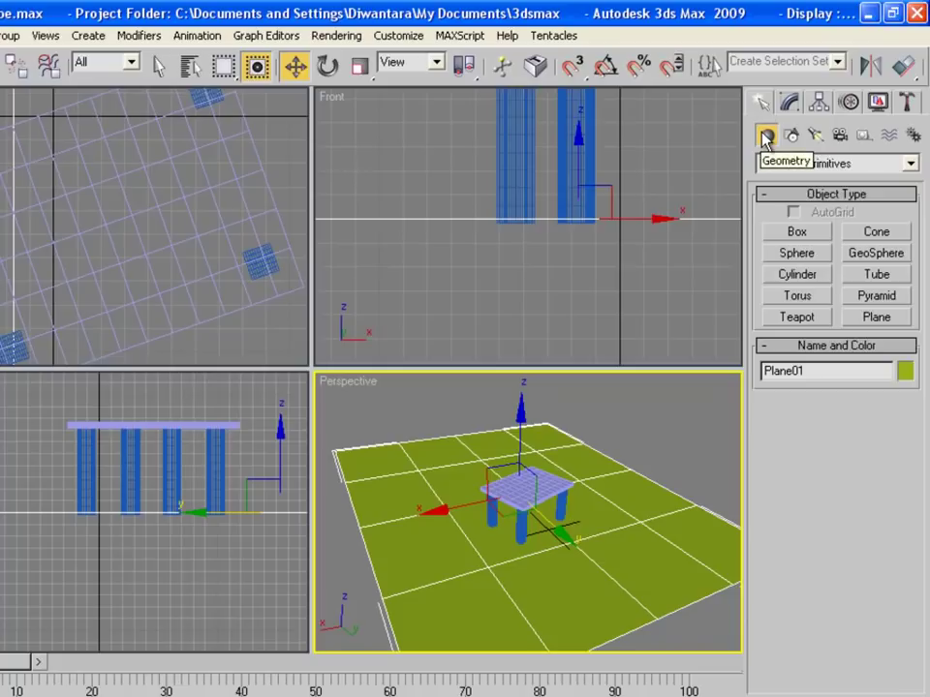
Step: Place a Standard Omni light in the scene
click(816, 135)
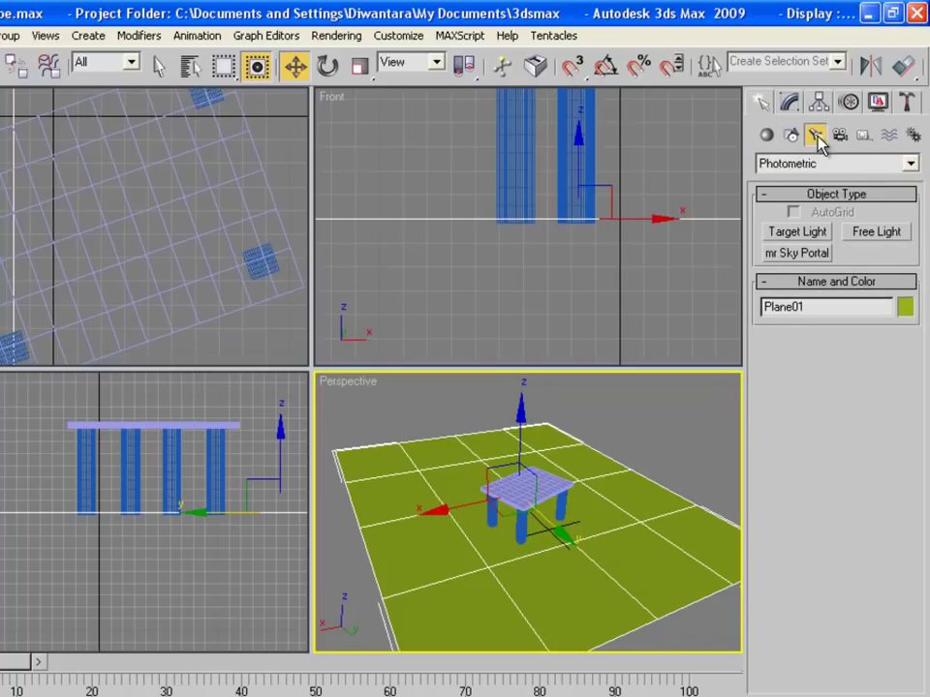
click(910, 164)
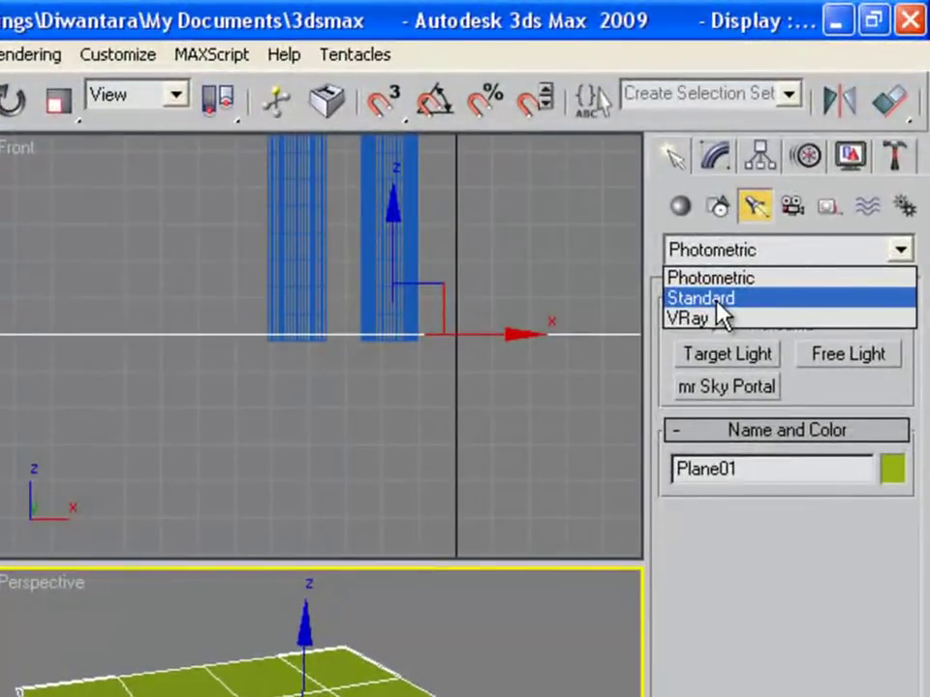
click(789, 197)
click(729, 422)
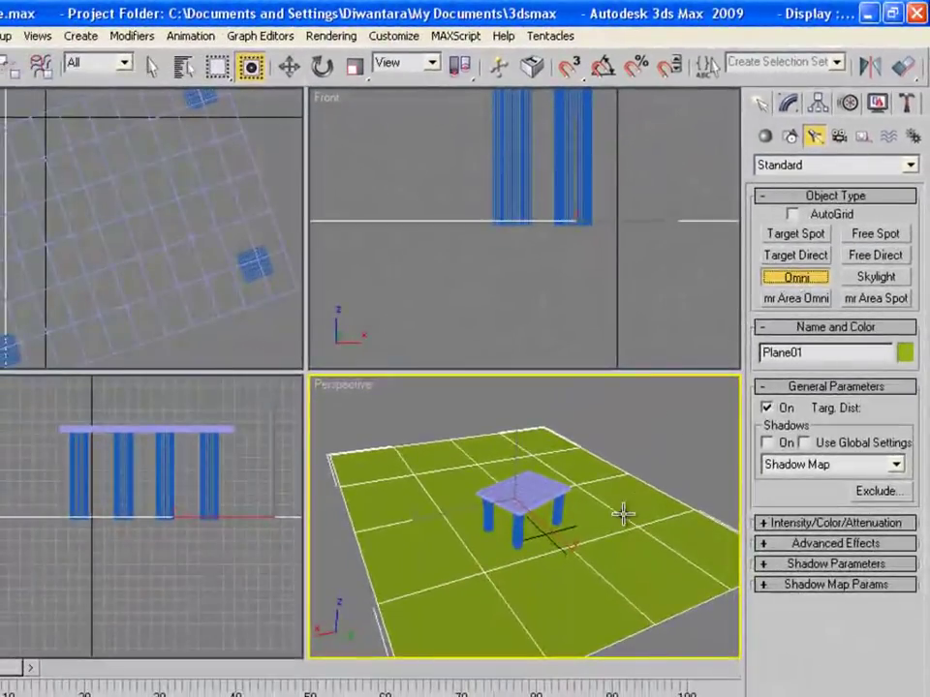
click(640, 503)
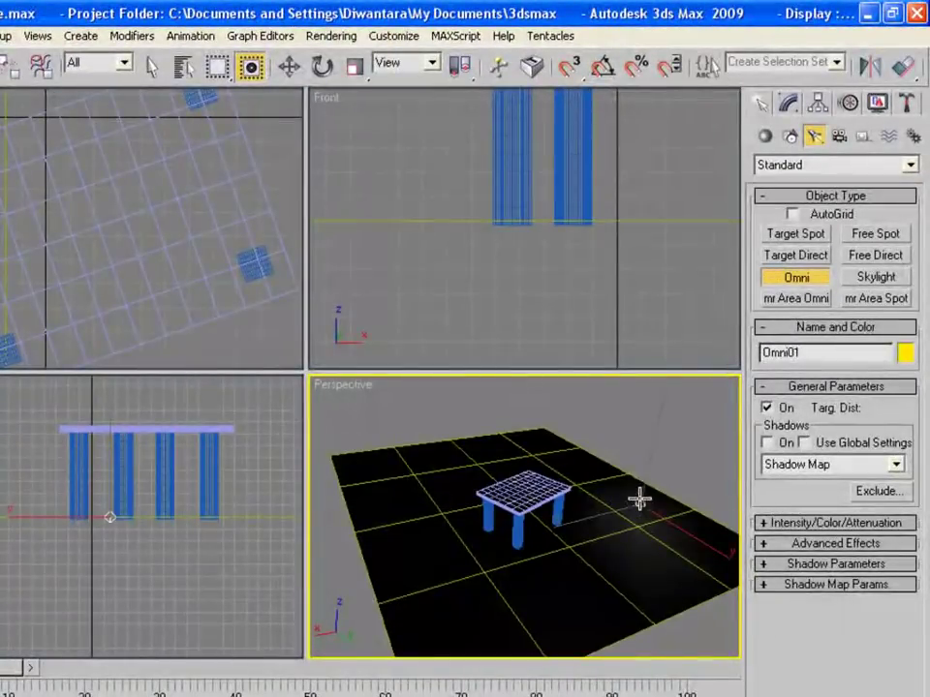
Step: Raise the omni light above the table and render the Perspective view
click(289, 69)
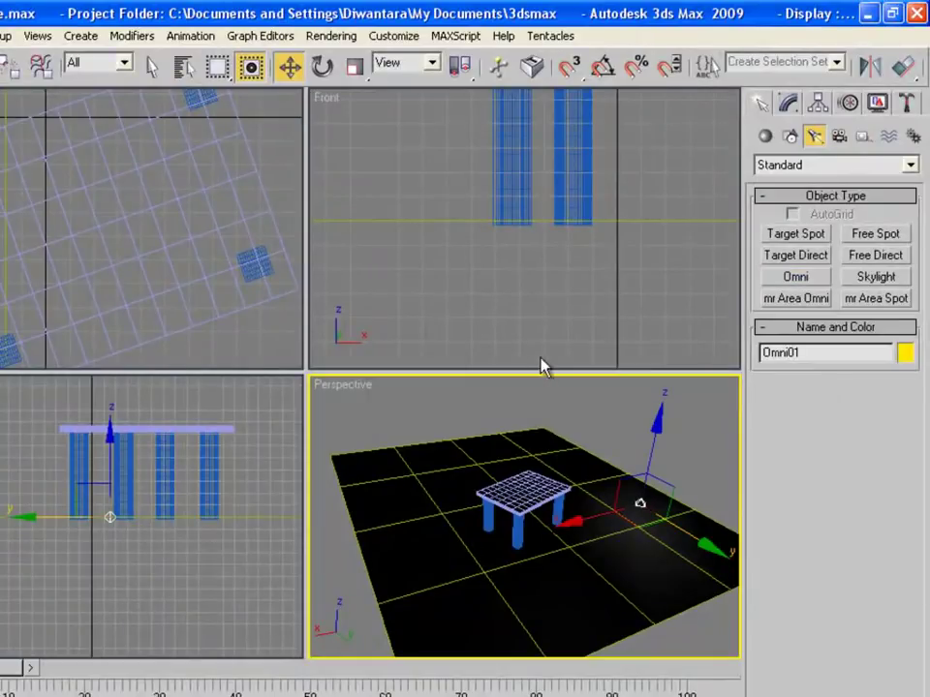
drag(658, 429, 572, 407)
key(shift+q)
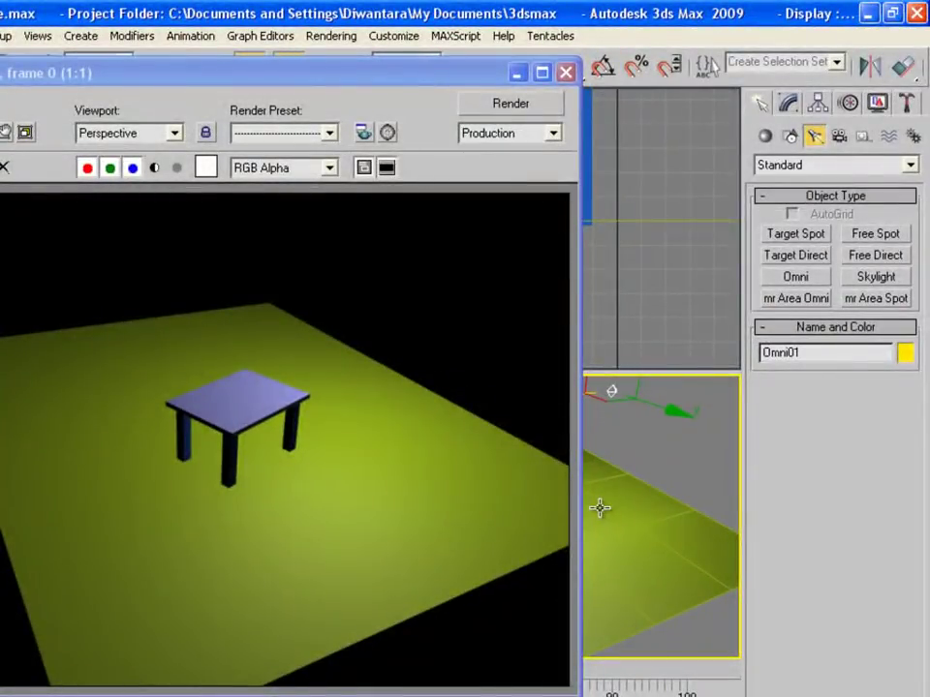
Step: Nudge the omni light's position and try toggling its shadows in the Modify panel
click(566, 74)
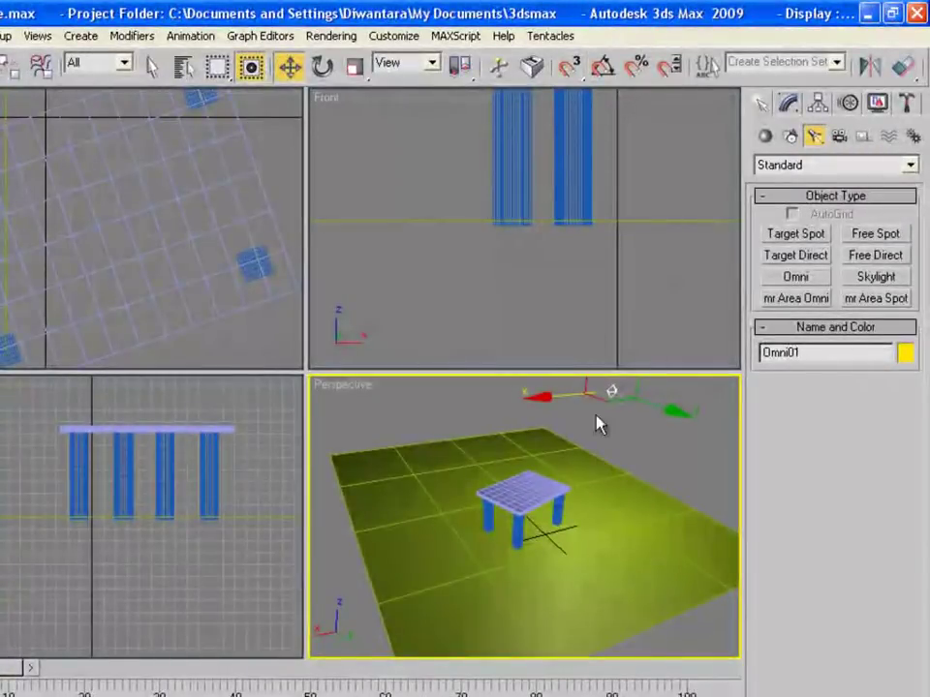
drag(647, 400, 655, 405)
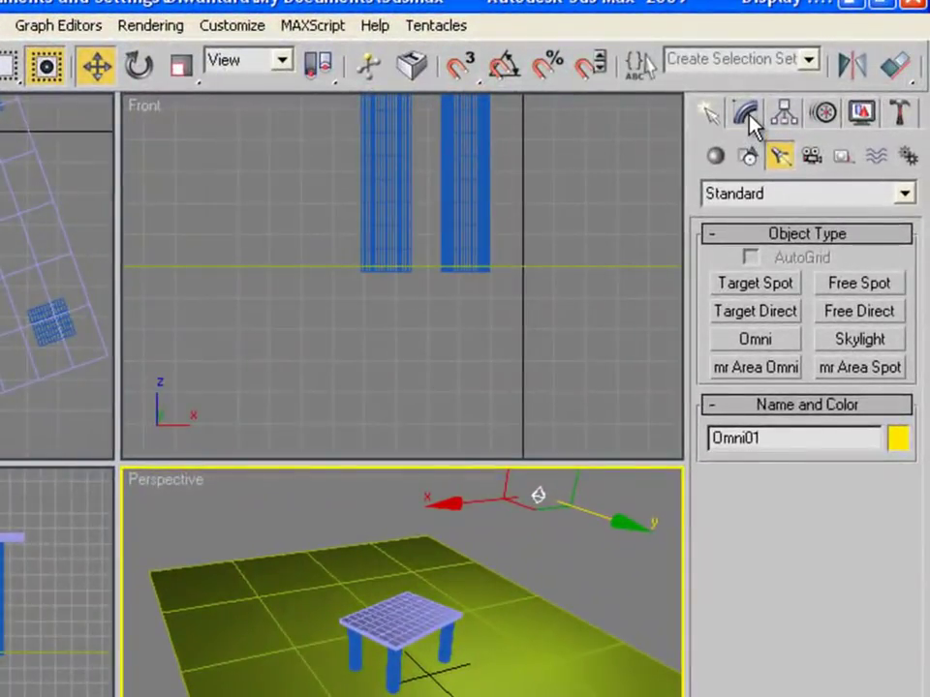
click(749, 113)
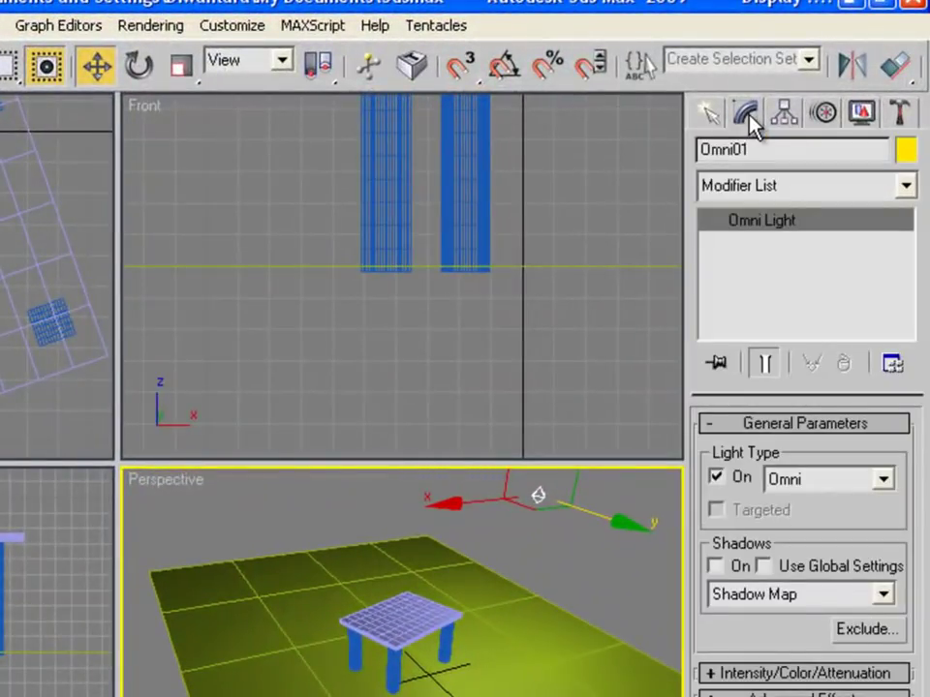
click(717, 566)
click(716, 566)
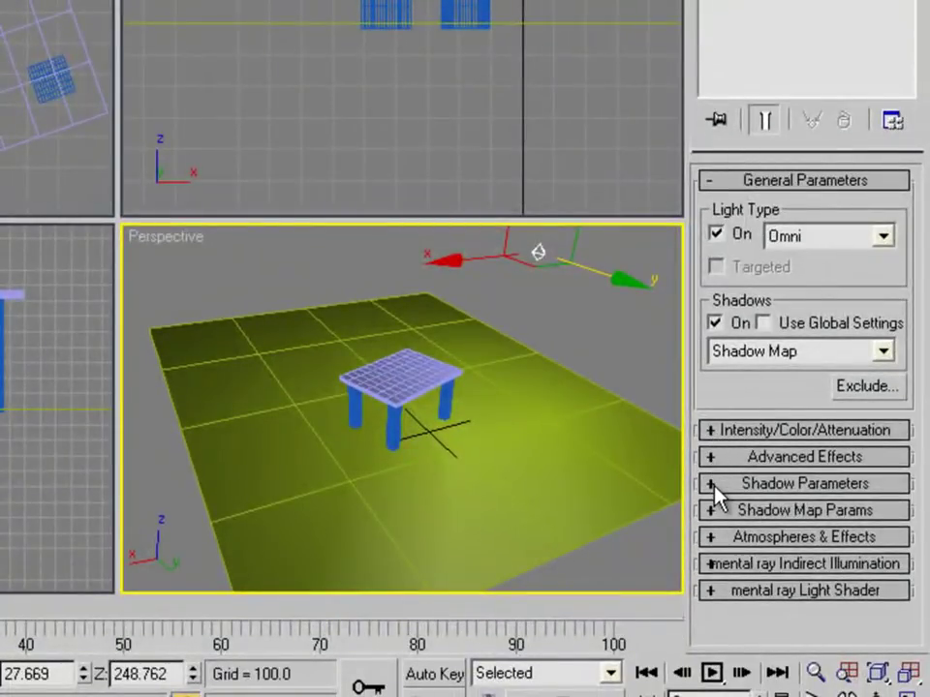
Step: Set the omni light's shadow density to 0.71 in Shadow Parameters
click(716, 487)
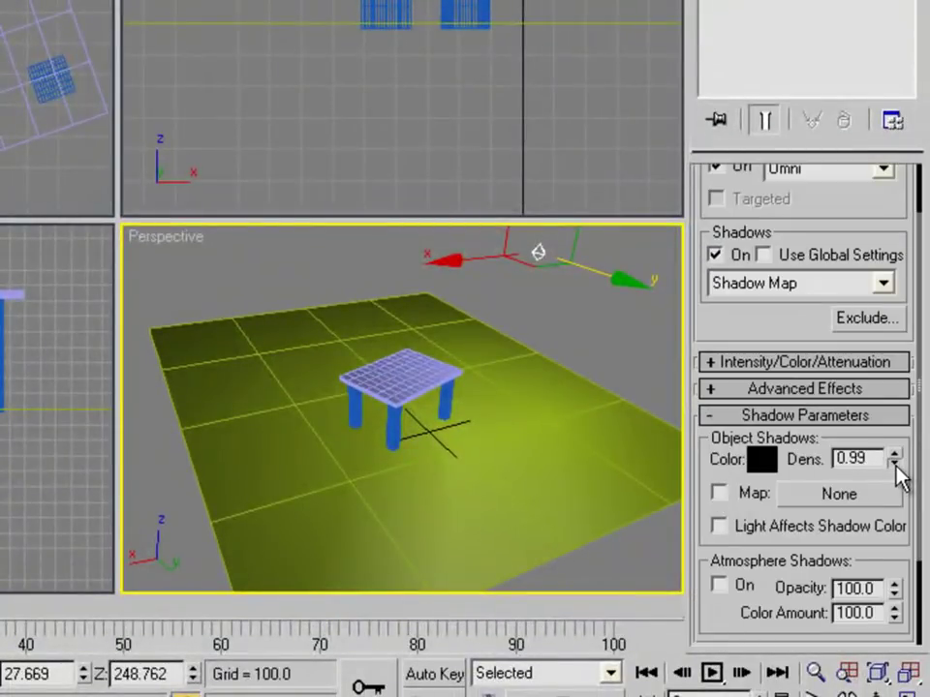
drag(896, 470, 899, 511)
click(895, 496)
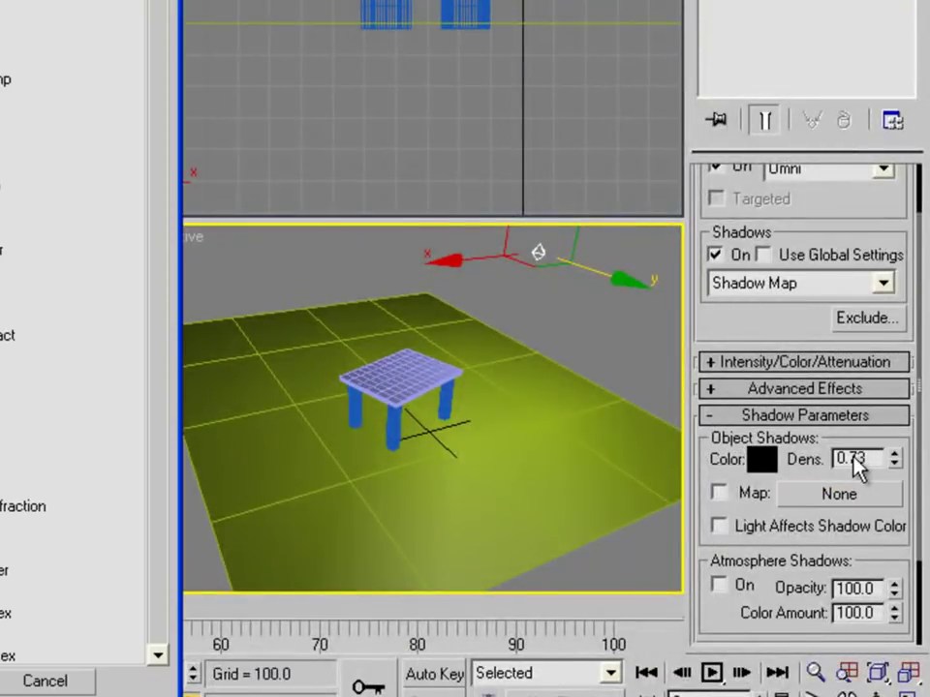
key(Escape)
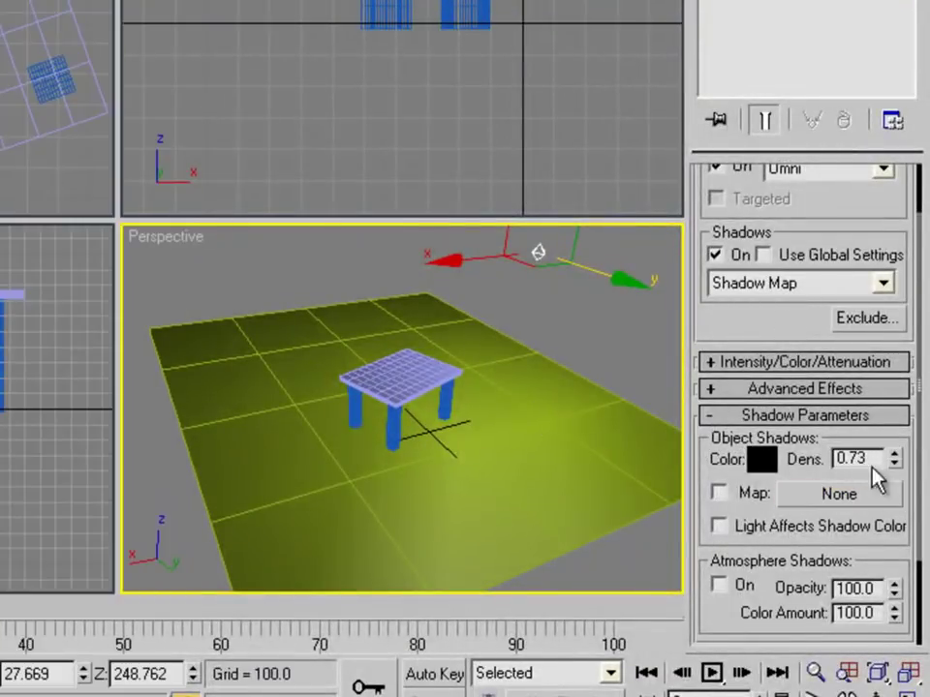
drag(899, 467, 899, 475)
click(897, 469)
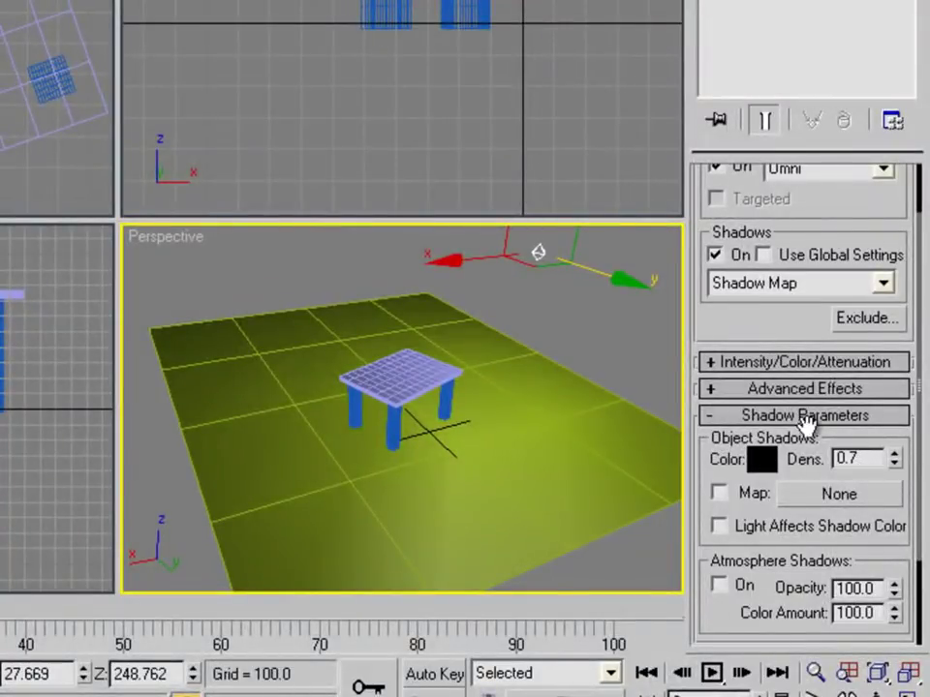
click(899, 459)
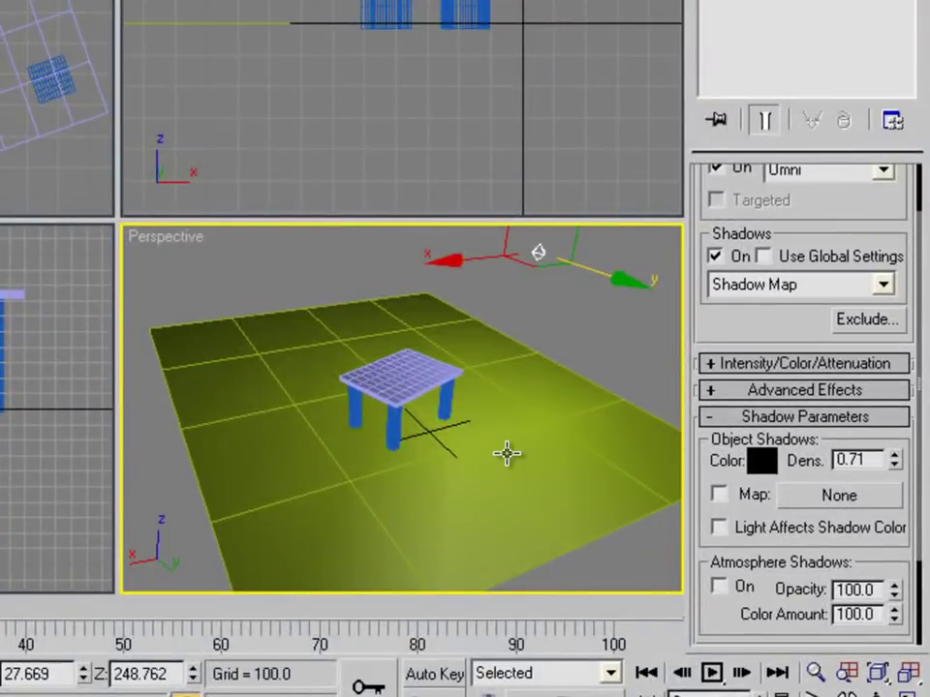
Step: Render the Perspective view twice to check the softened shadows
key(shift+q)
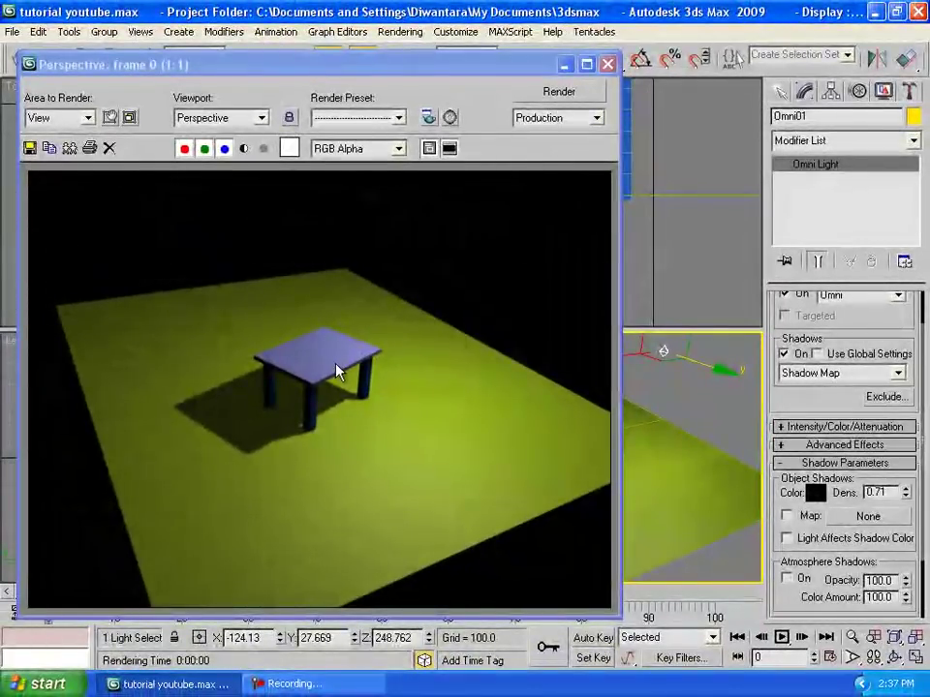
click(608, 64)
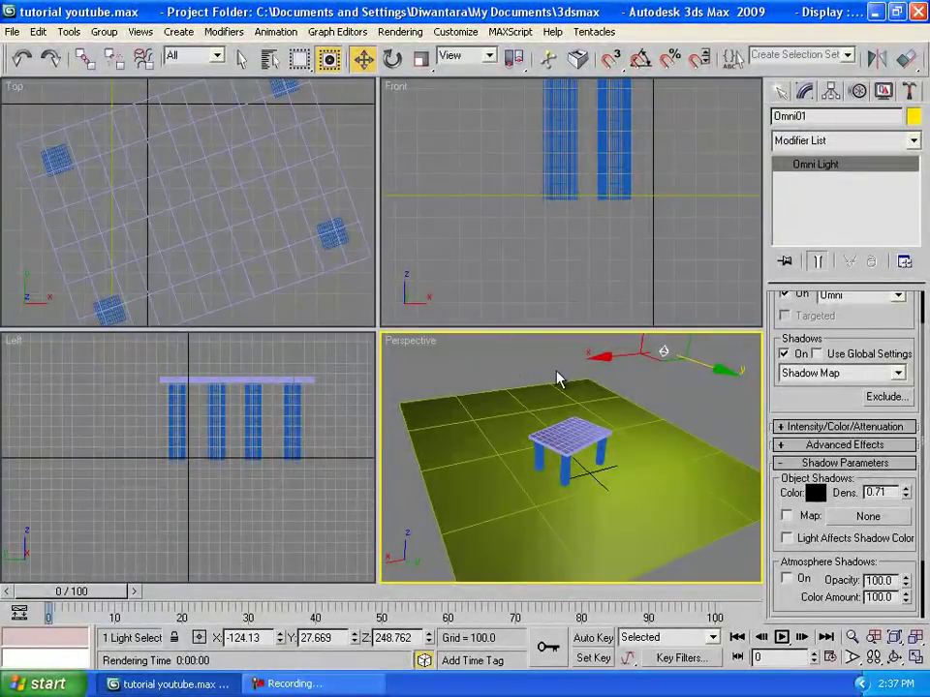
key(shift+q)
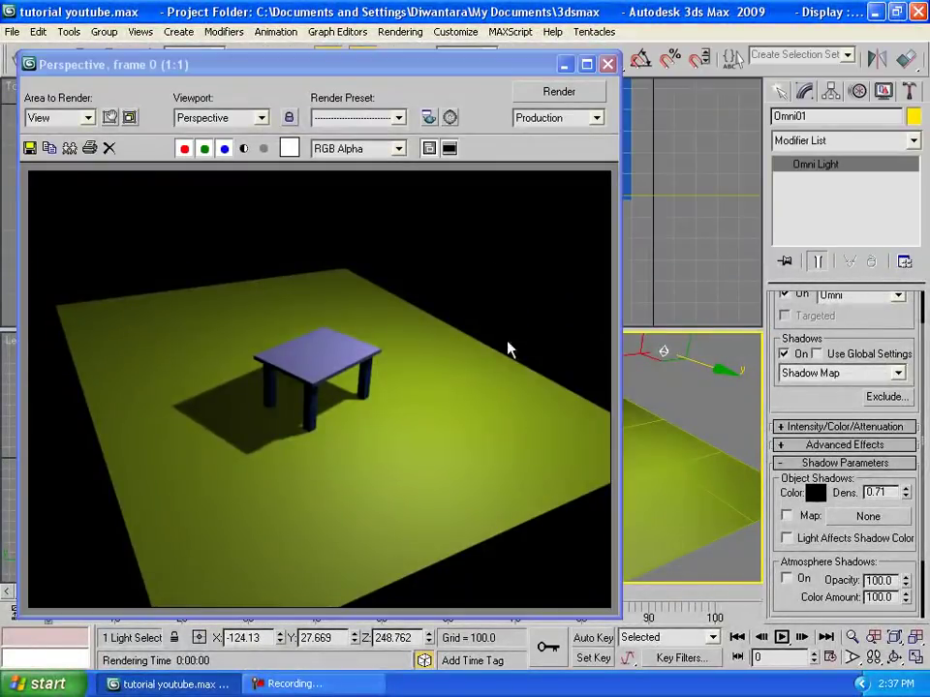
click(607, 64)
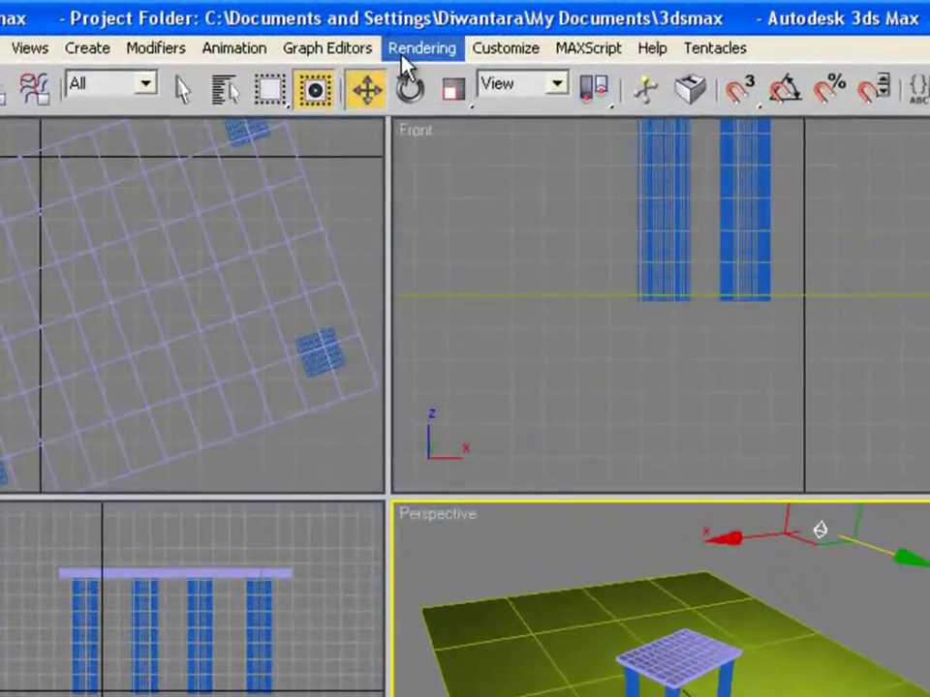
Step: Assign a Bitmap as the environment map in Rendering > Environment
click(401, 57)
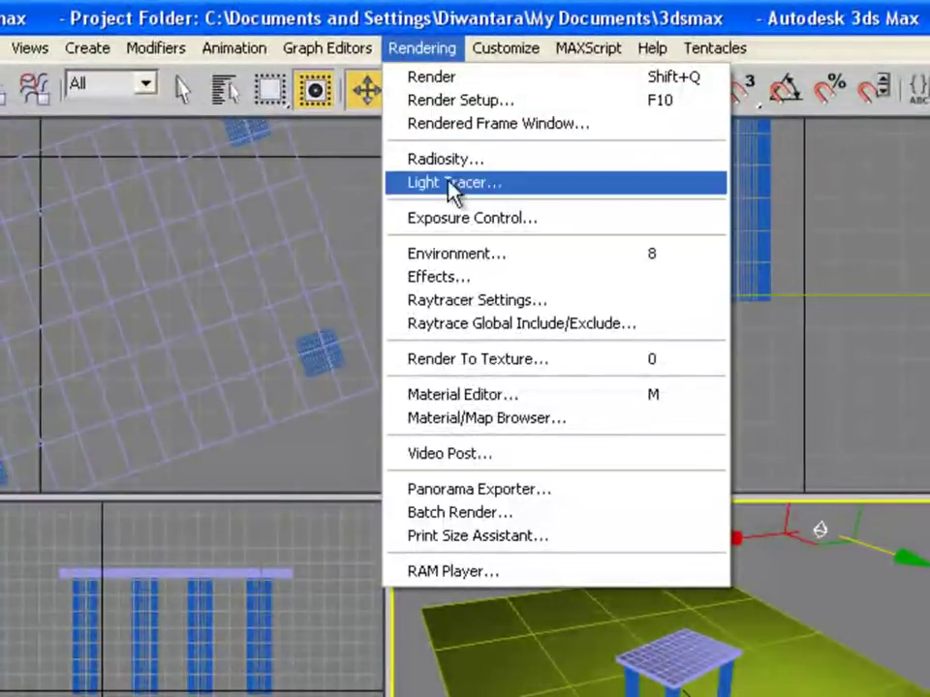
click(468, 257)
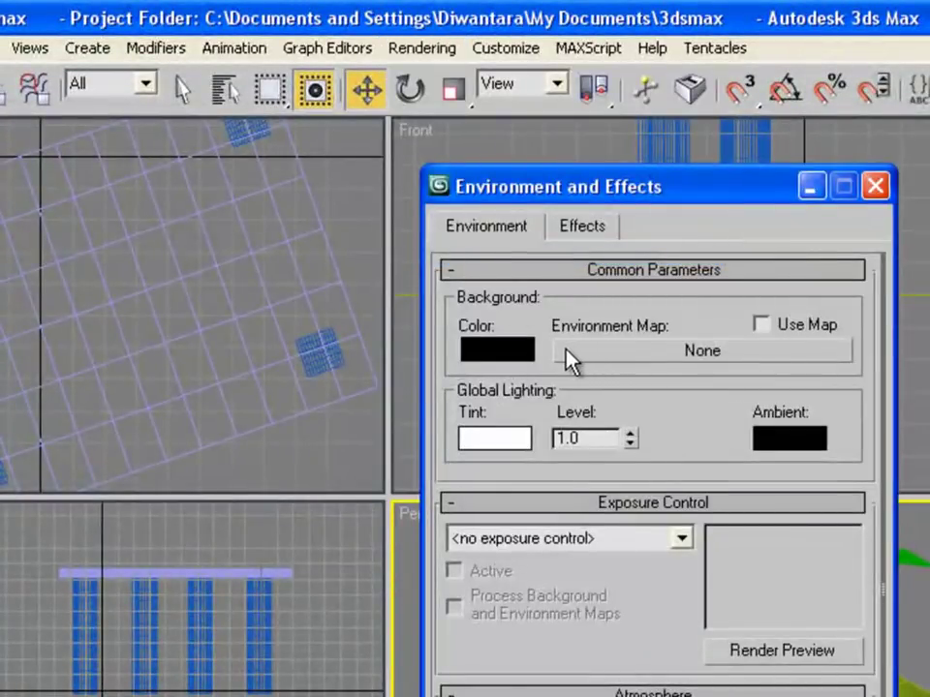
click(500, 357)
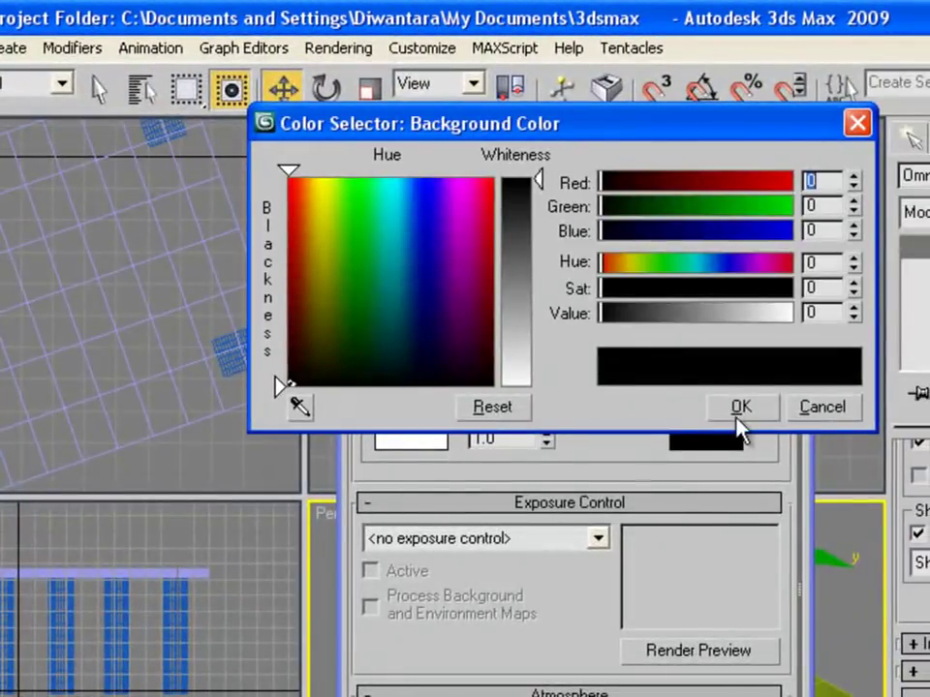
click(820, 407)
click(565, 359)
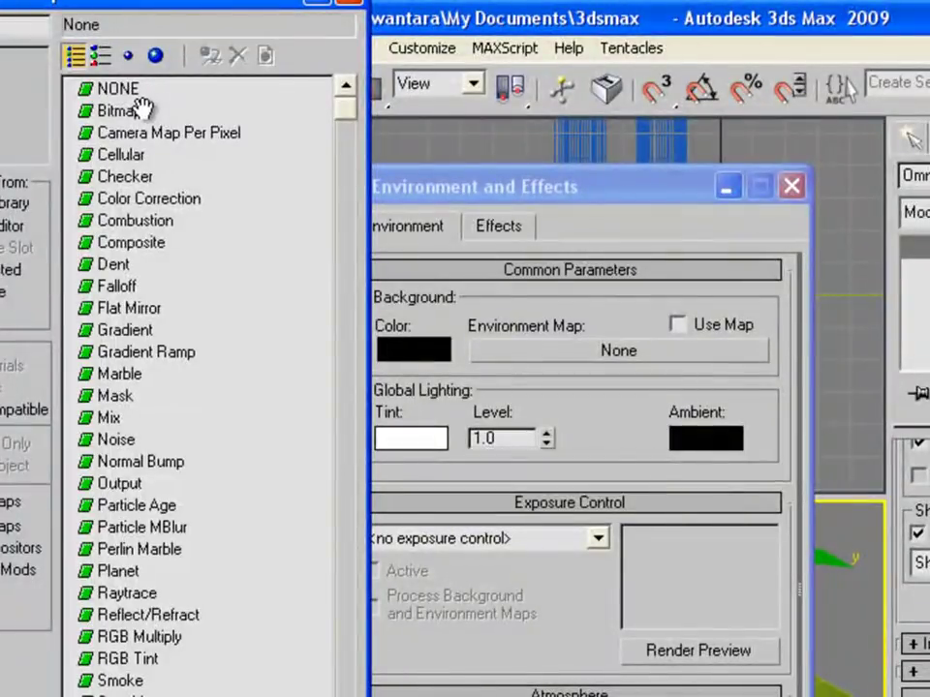
double_click(130, 112)
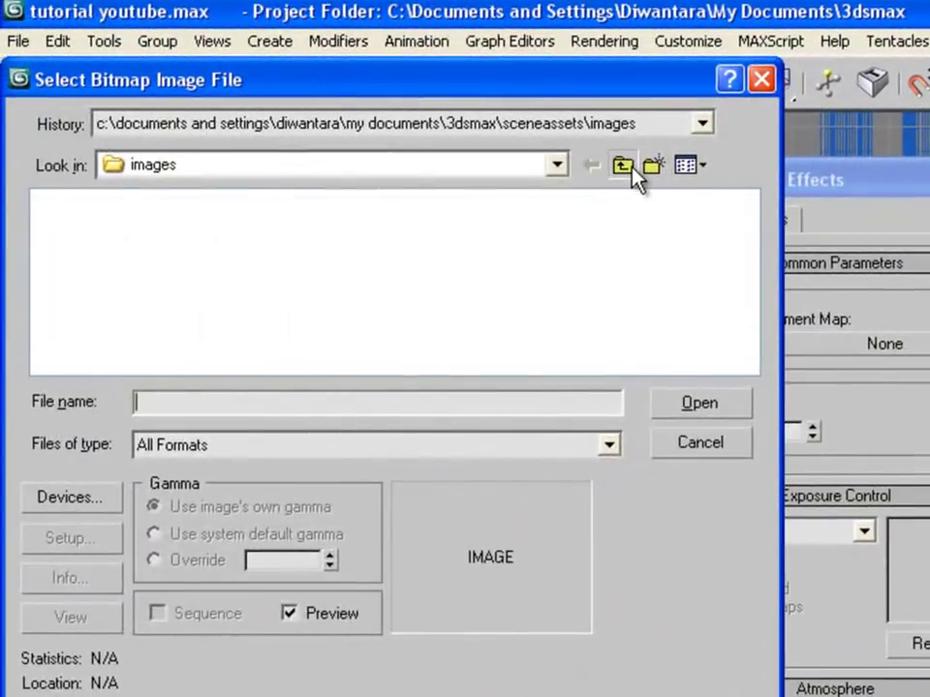
Step: Browse to C:\Program Files\Autodesk\3ds Max 2009\maps in the file dialog
click(512, 168)
click(512, 168)
click(512, 168)
click(511, 167)
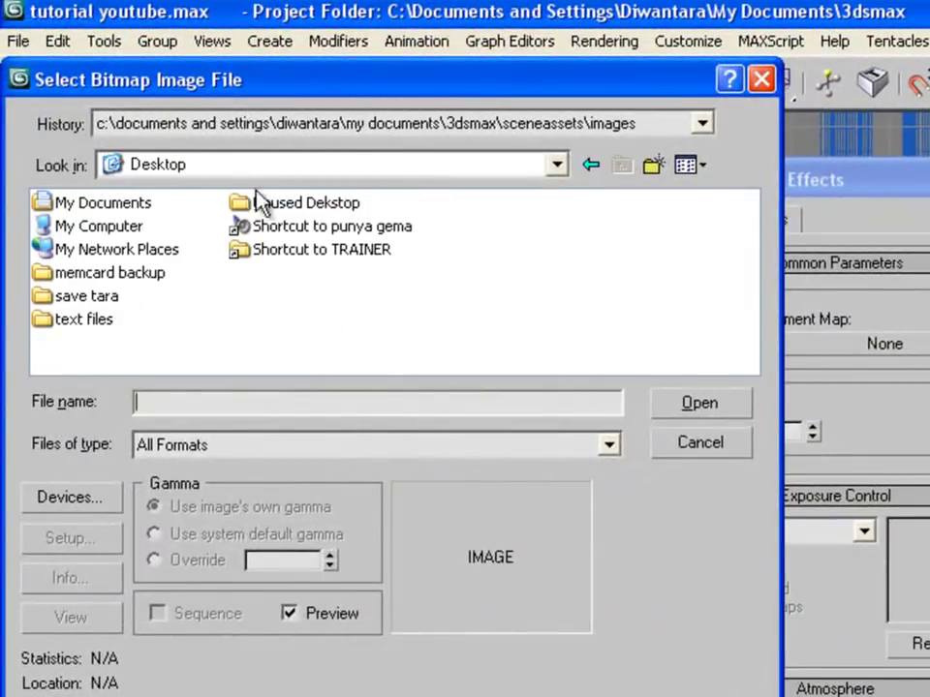
double_click(116, 227)
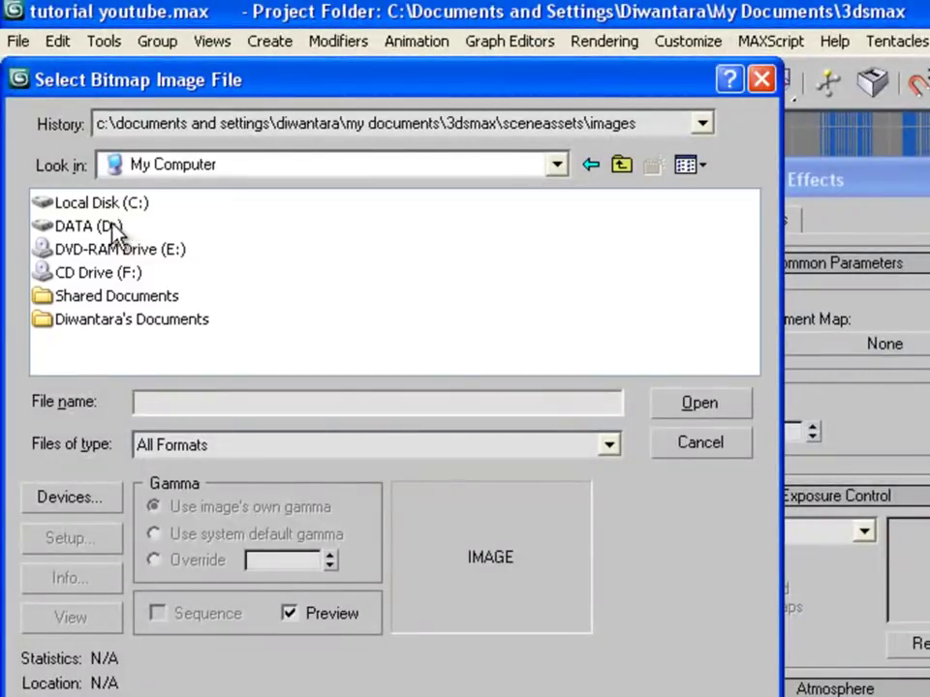
double_click(112, 205)
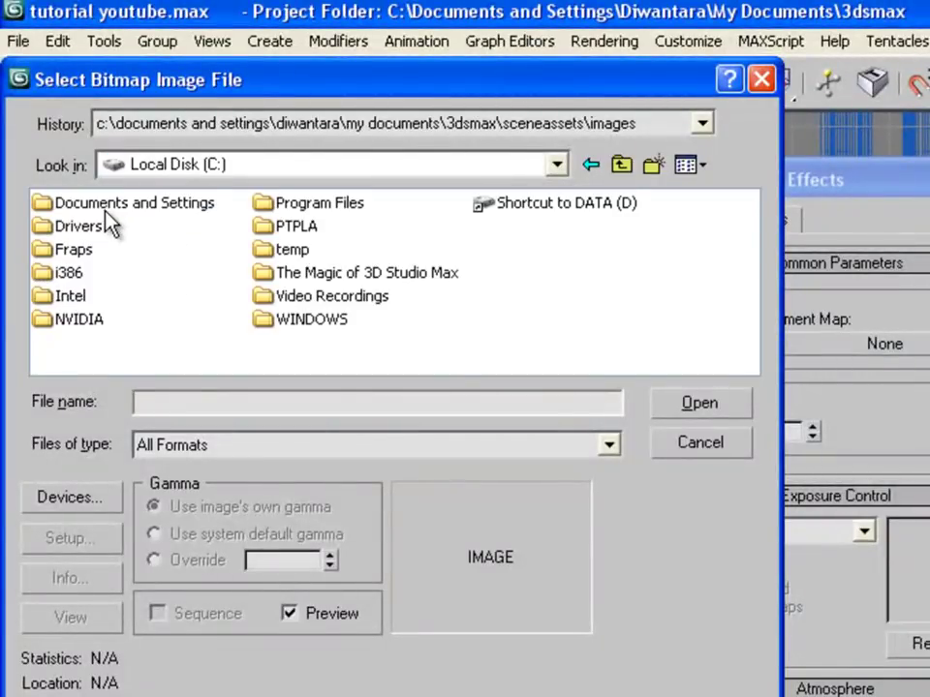
double_click(327, 204)
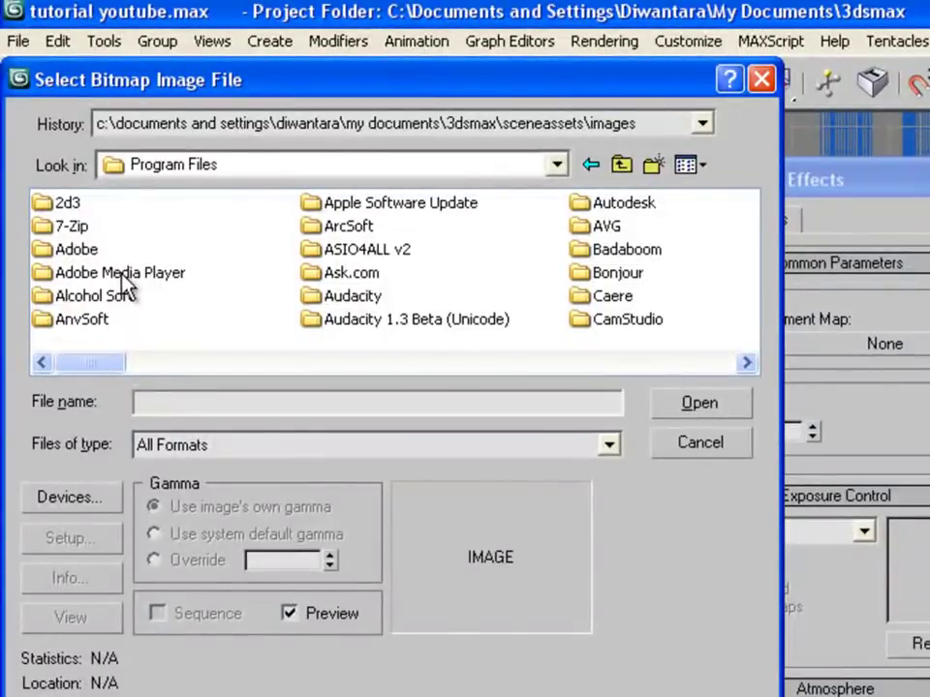
double_click(597, 205)
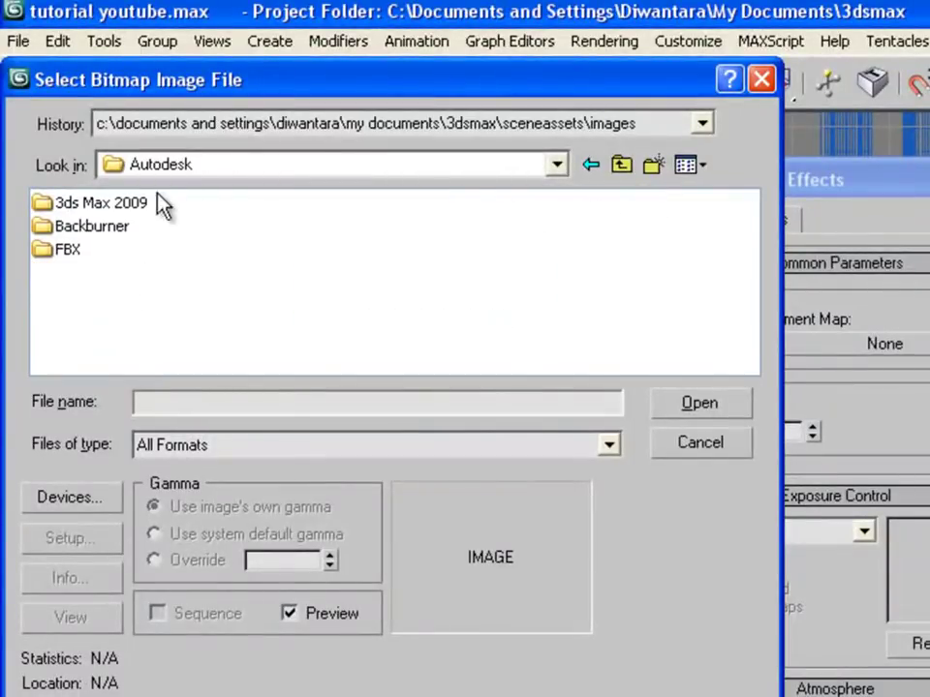
double_click(104, 205)
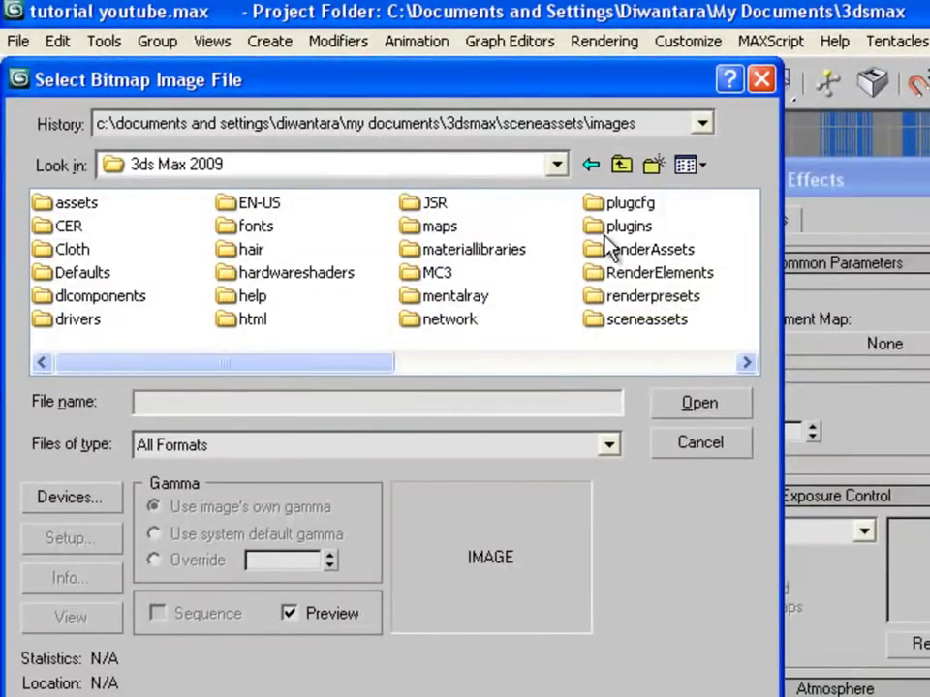
double_click(446, 228)
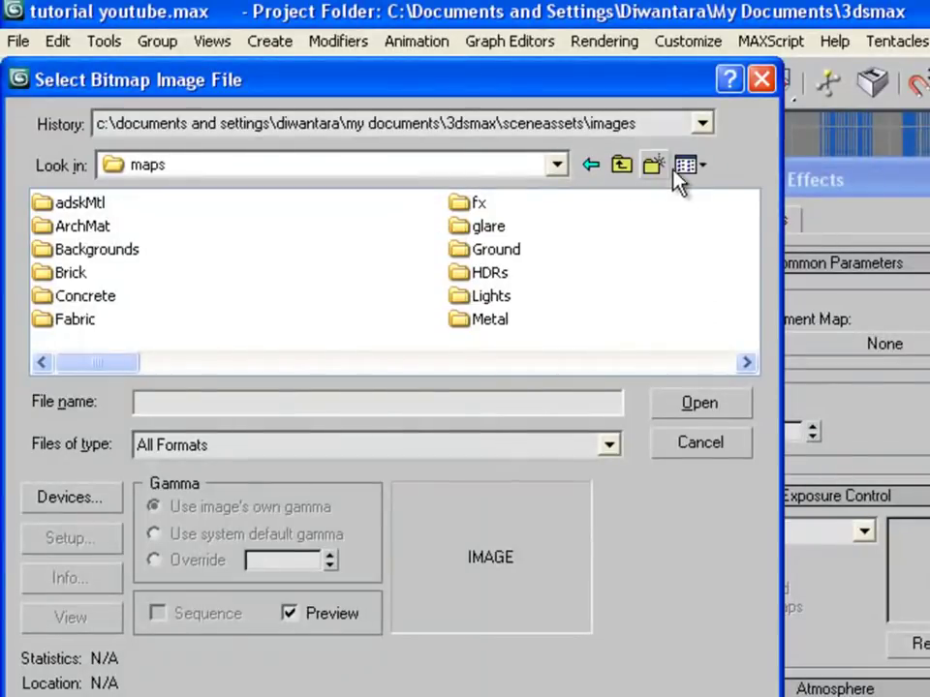
Step: Show thumbnails and pick the 'cloud sky' image from the Skies folder
click(685, 167)
click(708, 193)
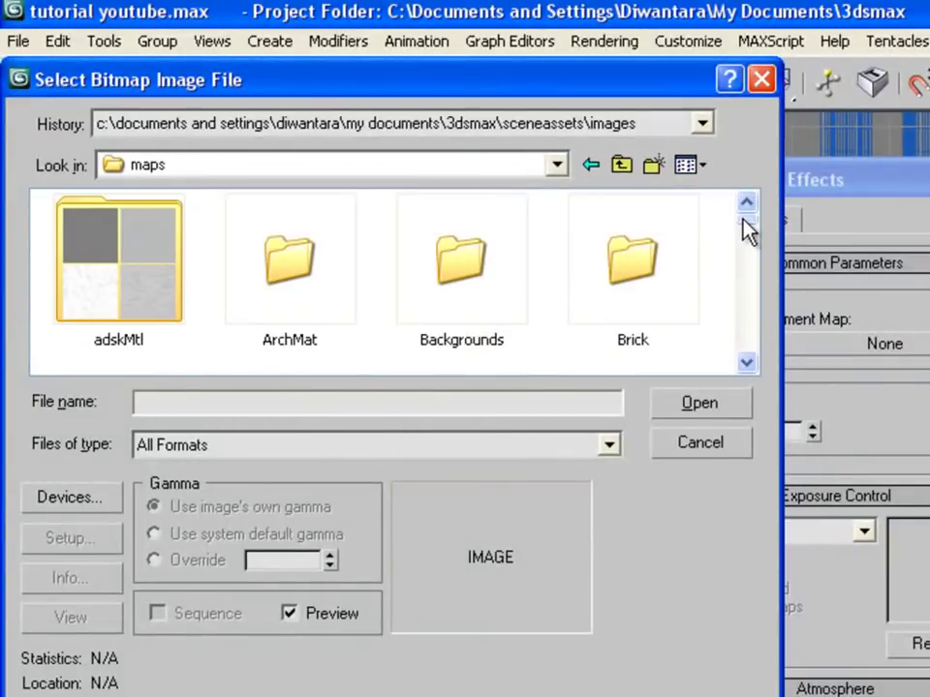
scroll(744, 223, down, 1)
drag(746, 230, 741, 287)
click(747, 206)
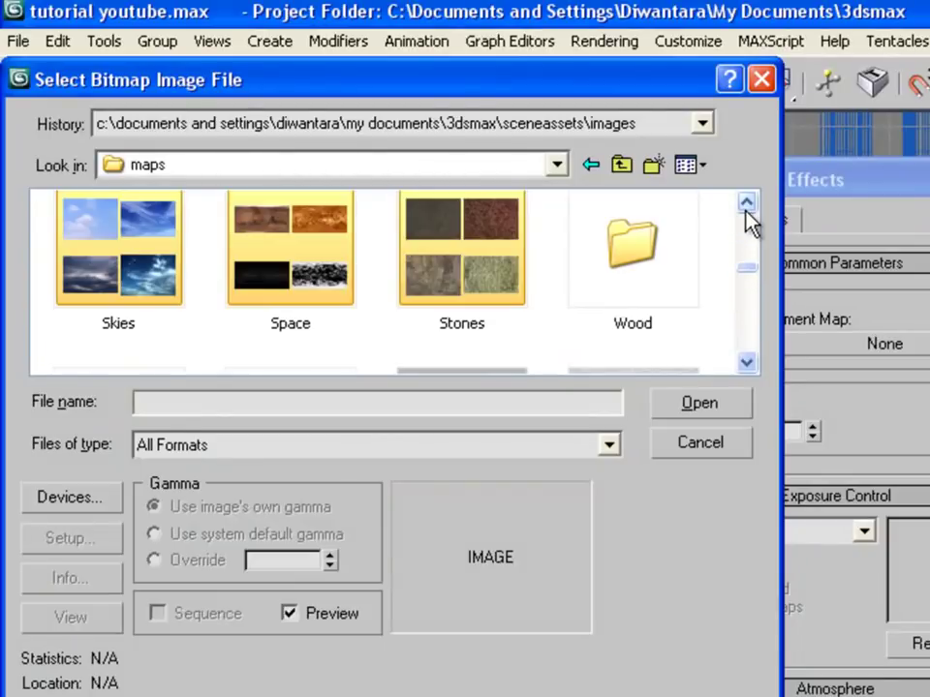
double_click(131, 274)
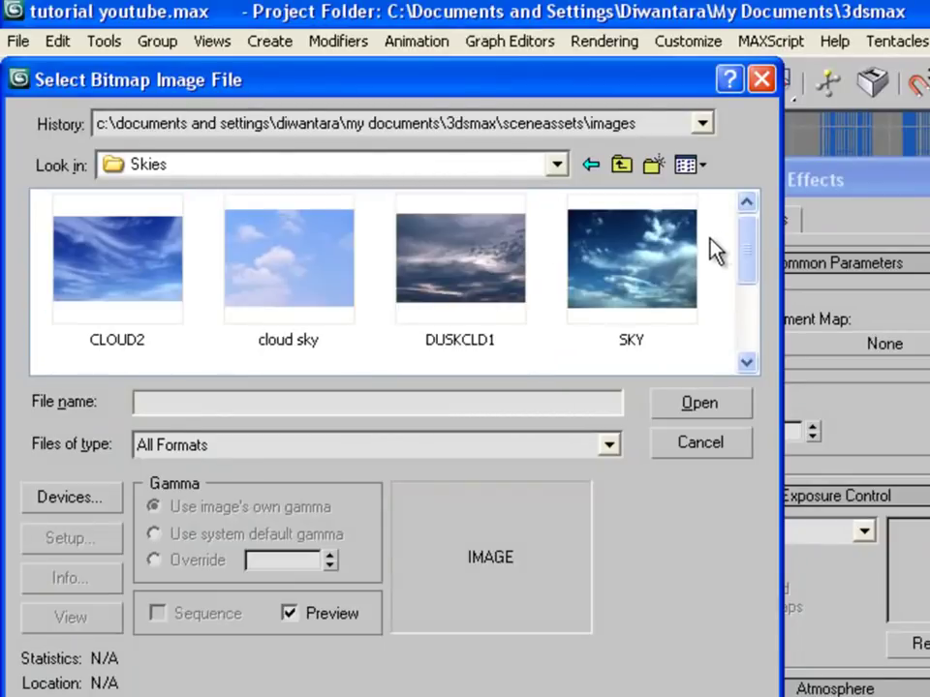
mouse_move(754, 248)
mouse_down()
mouse_move(753, 277)
mouse_move(755, 251)
mouse_up()
click(329, 289)
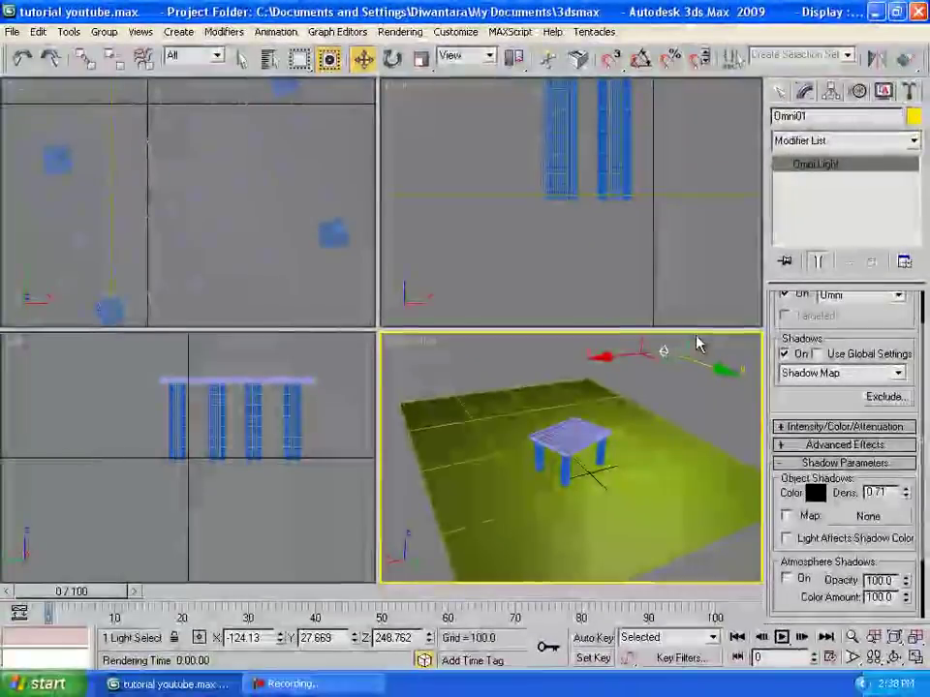
Step: Render the scene against the cloud sky background, then open and close the Material Editor
key(shift+q)
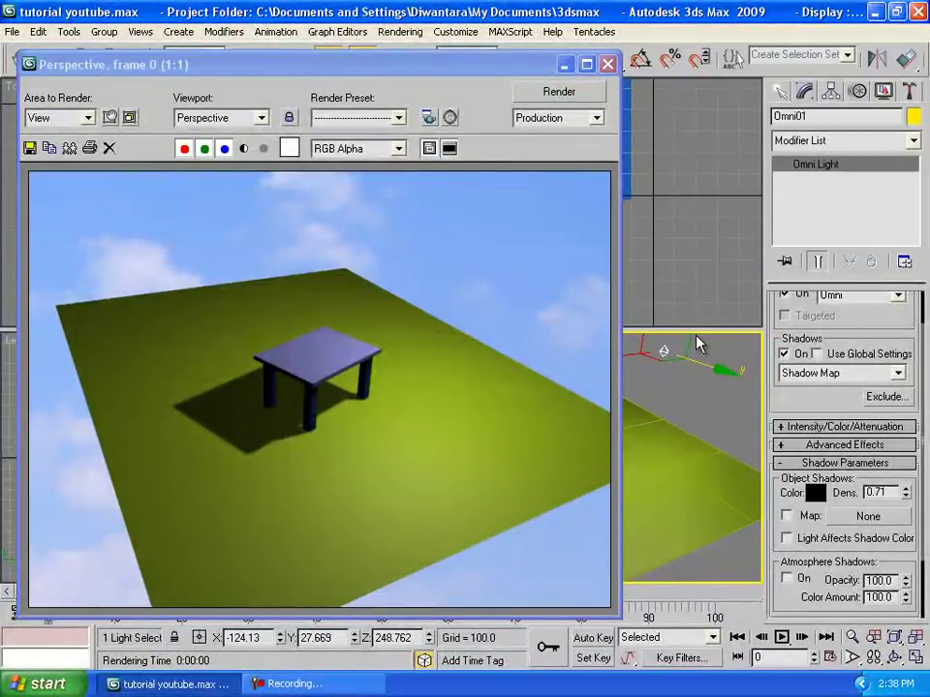
click(607, 64)
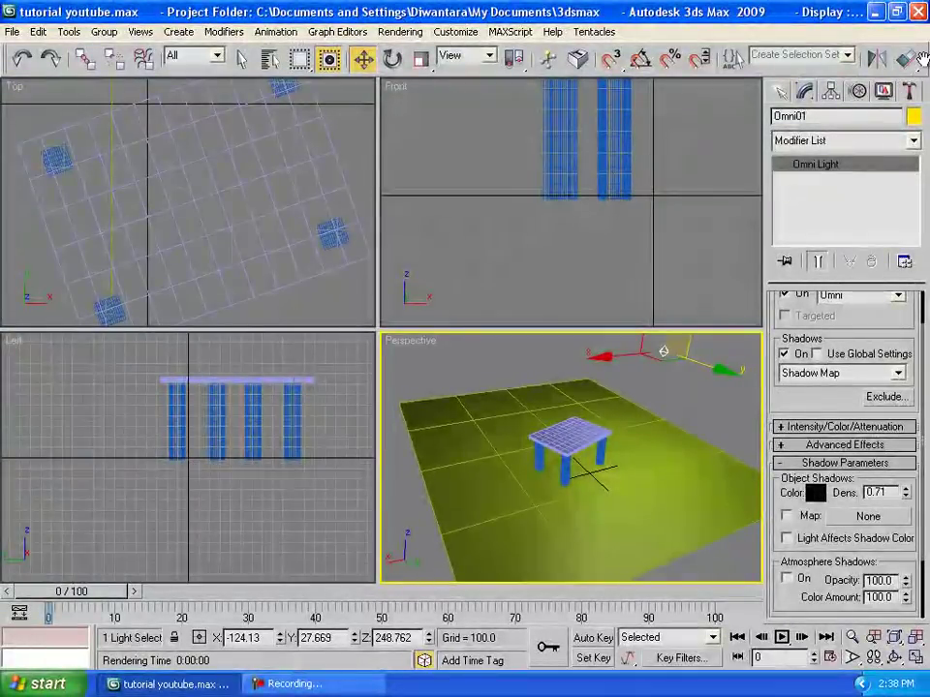
drag(925, 64, 751, 60)
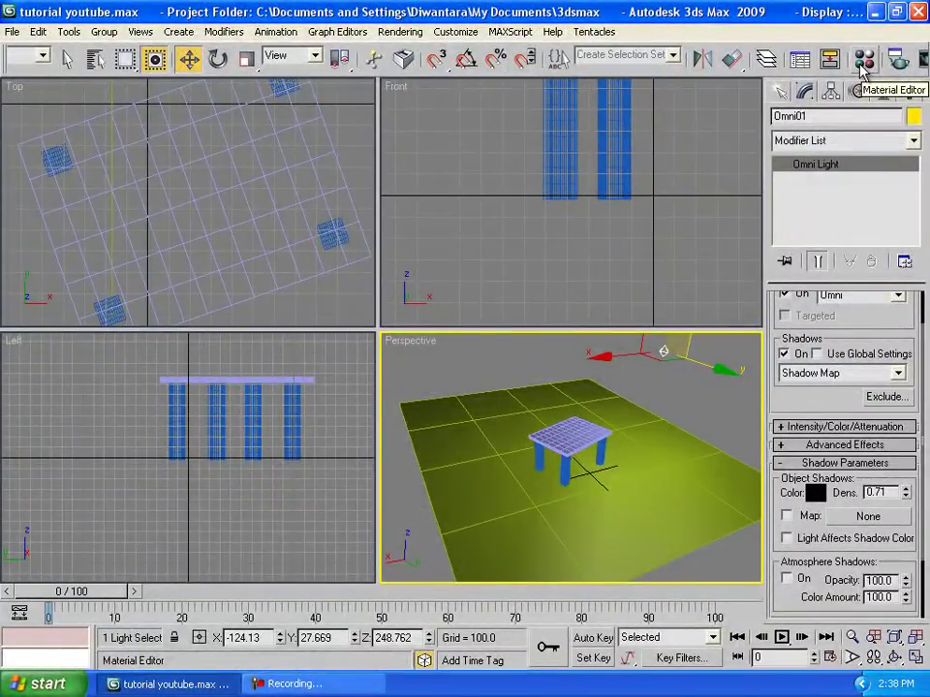
click(861, 64)
click(338, 79)
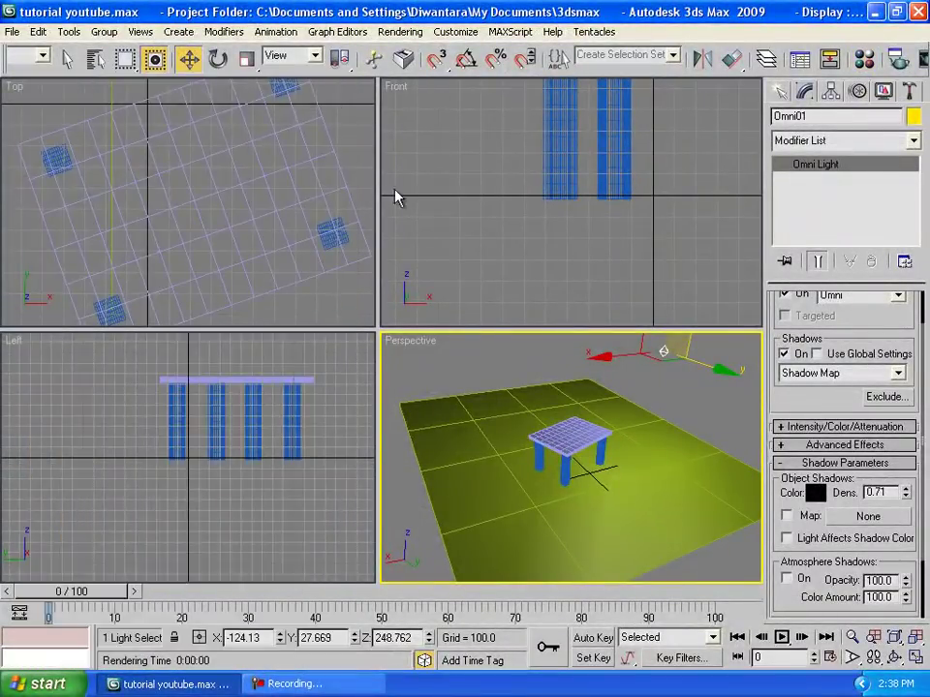
Step: Reopen the Material Editor and switch the sample slots to 3x2, then back to 6x4
key(m)
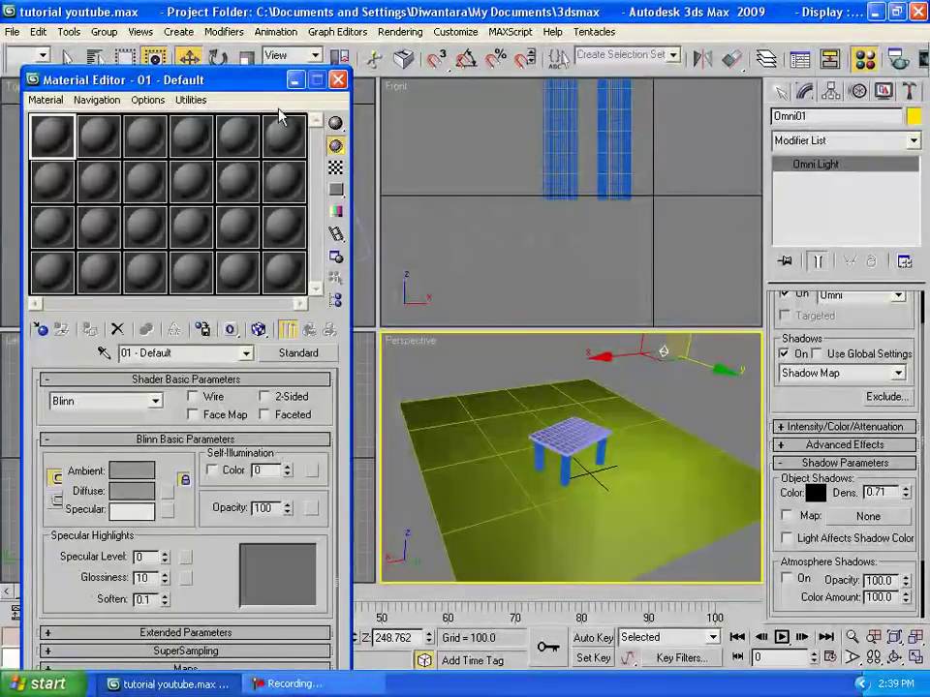
drag(262, 88, 266, 23)
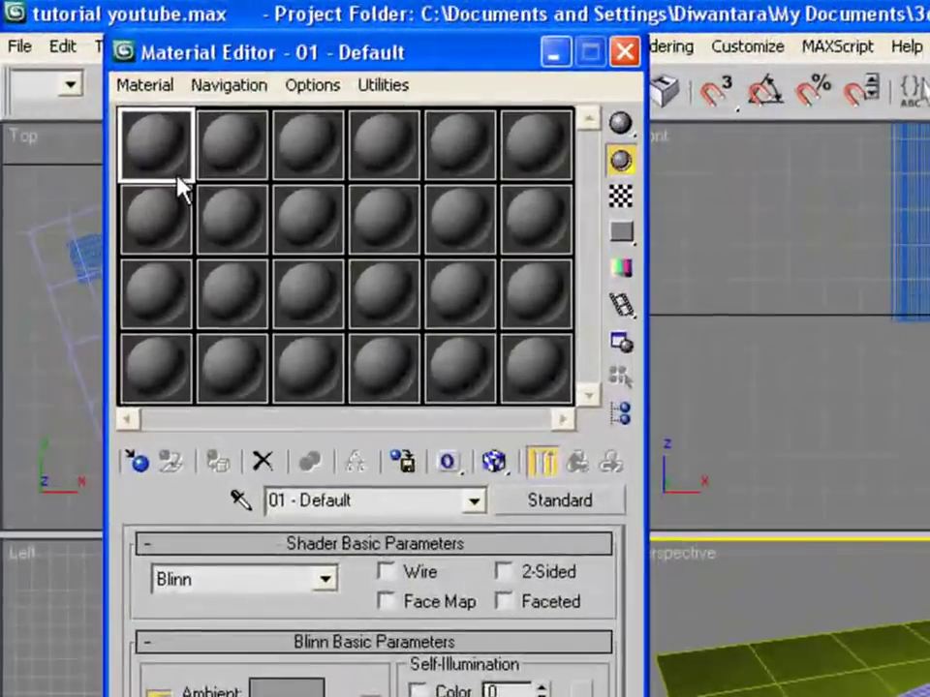
right_click(182, 186)
click(283, 155)
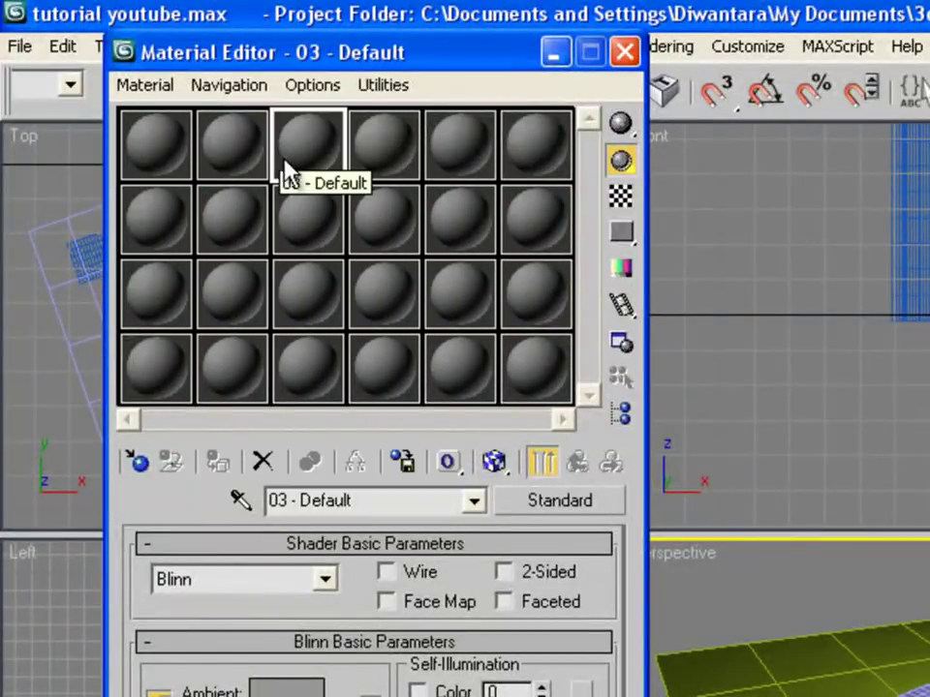
right_click(280, 179)
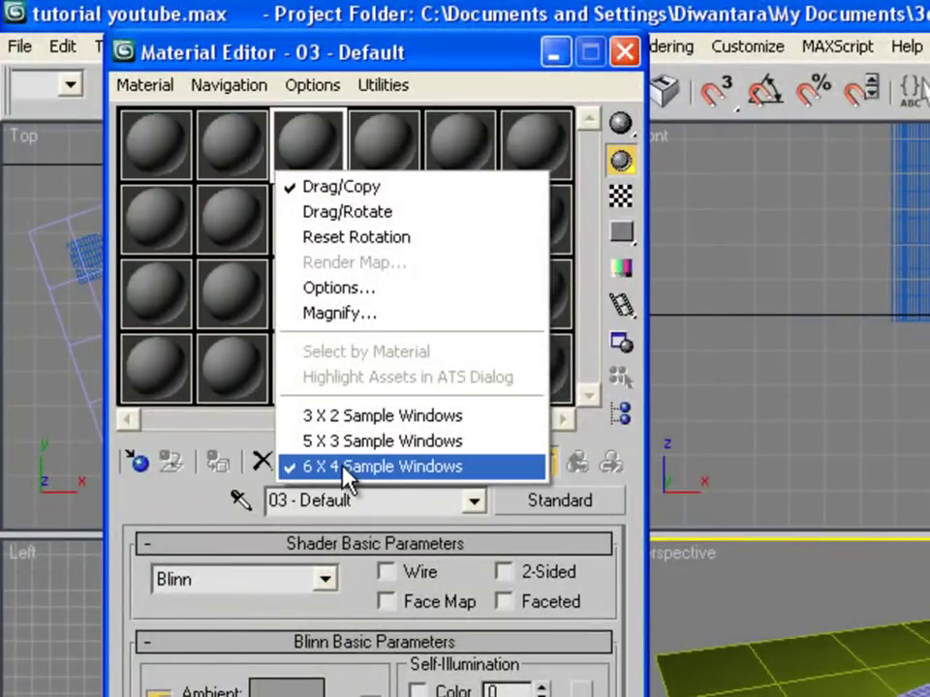
click(347, 418)
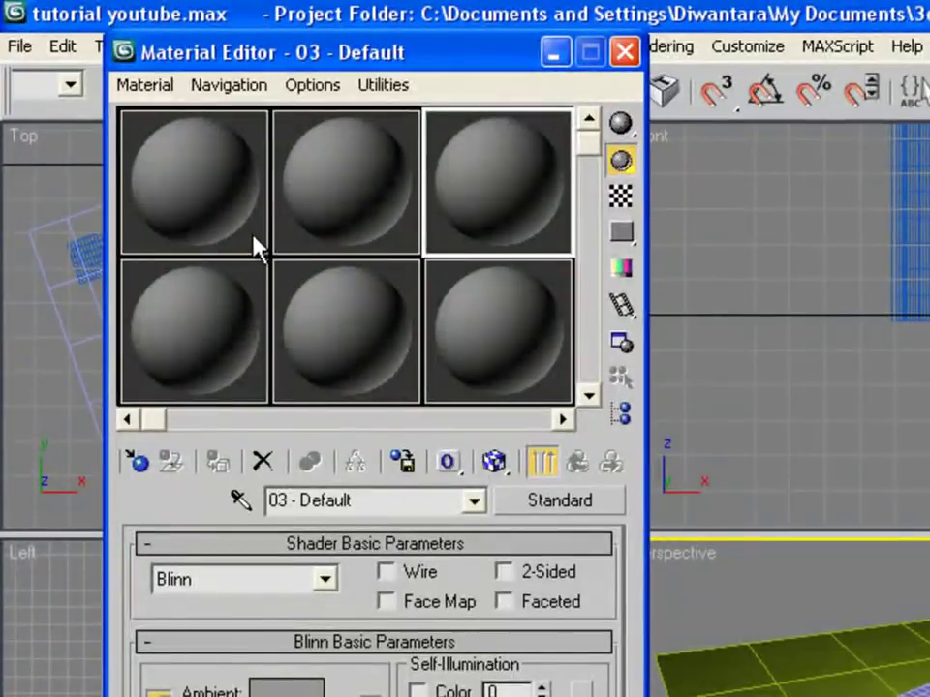
click(252, 245)
right_click(258, 242)
click(308, 532)
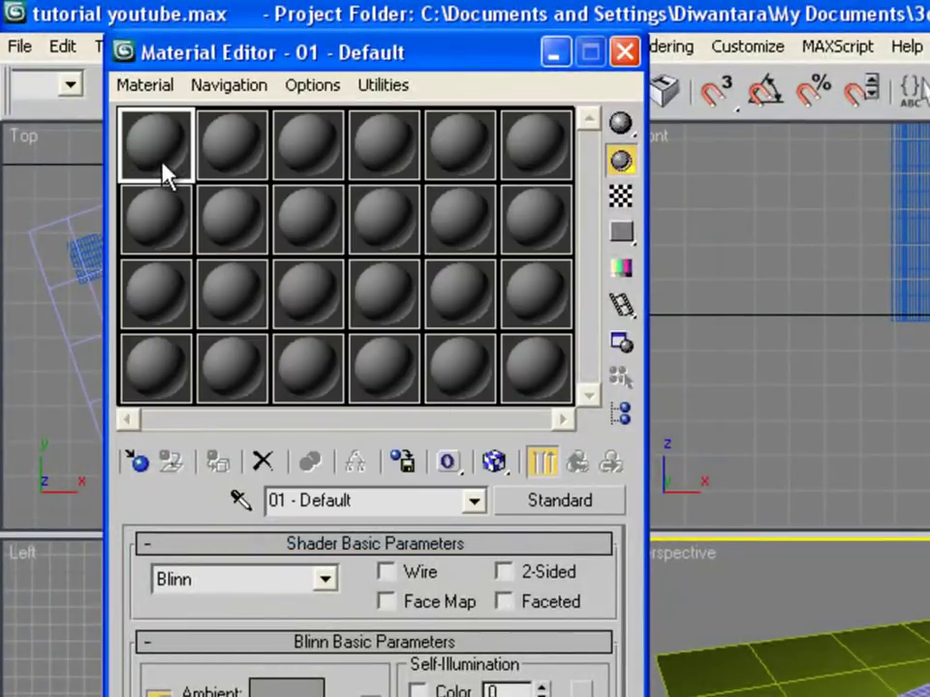
Step: Select the first sample slot and choose a map for its Diffuse colour
click(200, 153)
click(189, 176)
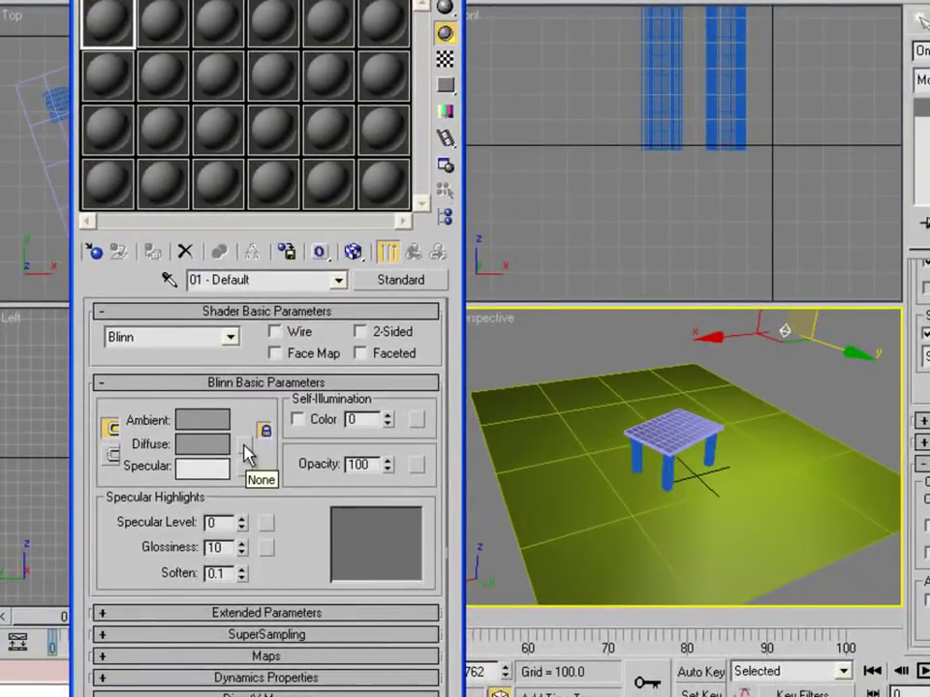
click(244, 448)
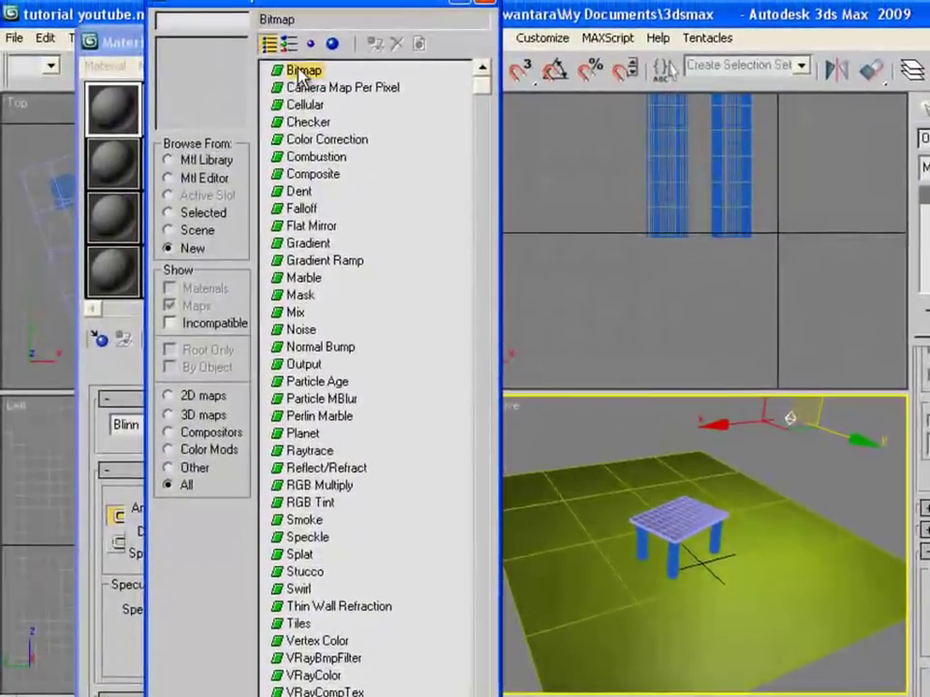
Step: Choose Bitmap for the diffuse map and browse into the maps\ProMaterials folder as thumbnails
double_click(298, 74)
click(489, 136)
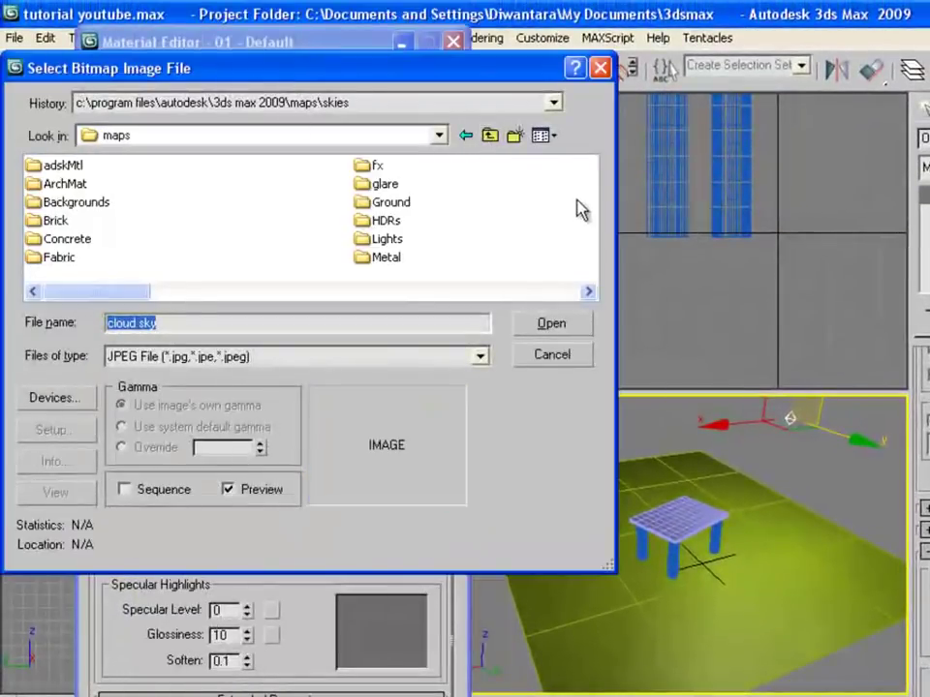
click(539, 135)
click(572, 158)
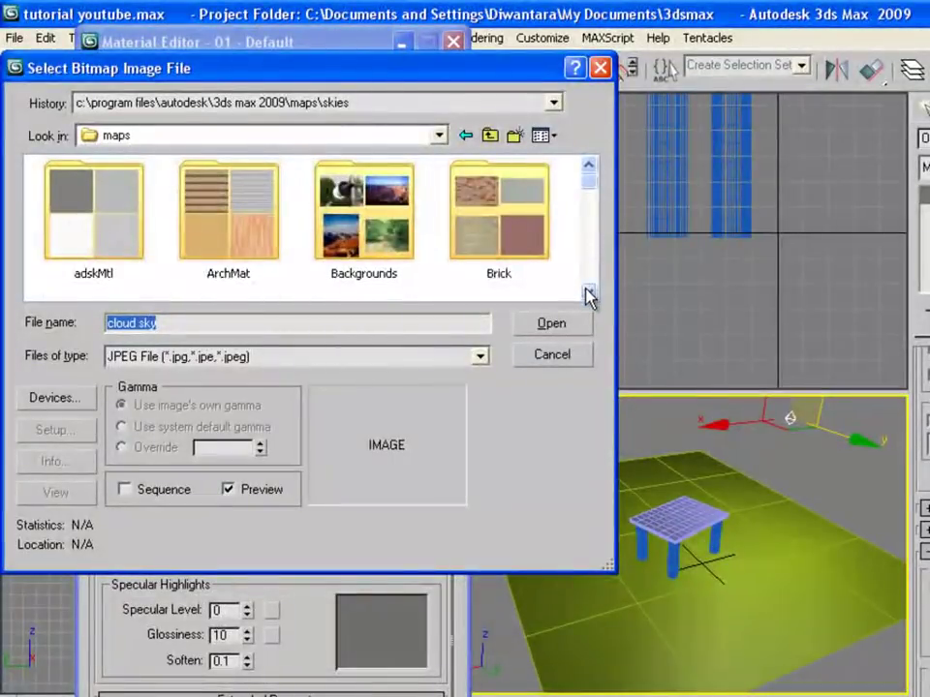
click(588, 290)
click(588, 291)
click(587, 232)
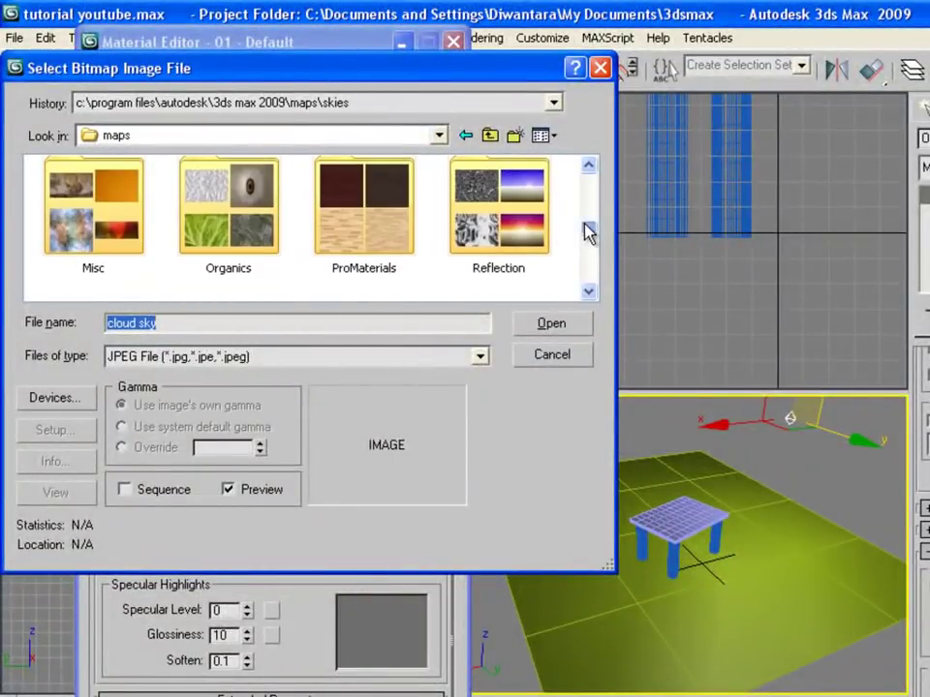
double_click(365, 256)
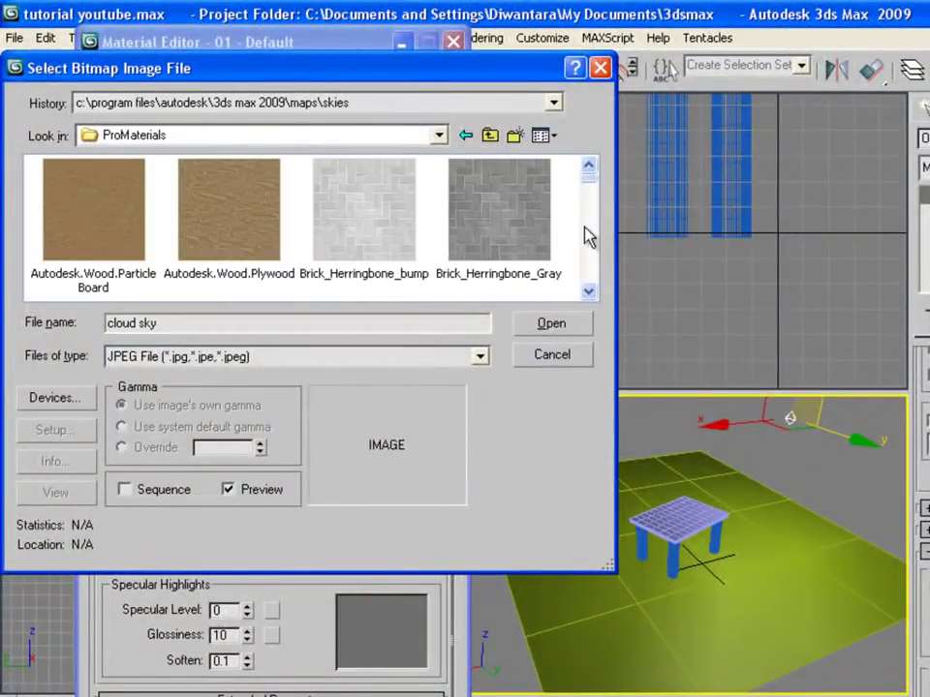
Step: Scroll to the Woods & Plastics images and load the White Oak texture
click(588, 290)
click(588, 290)
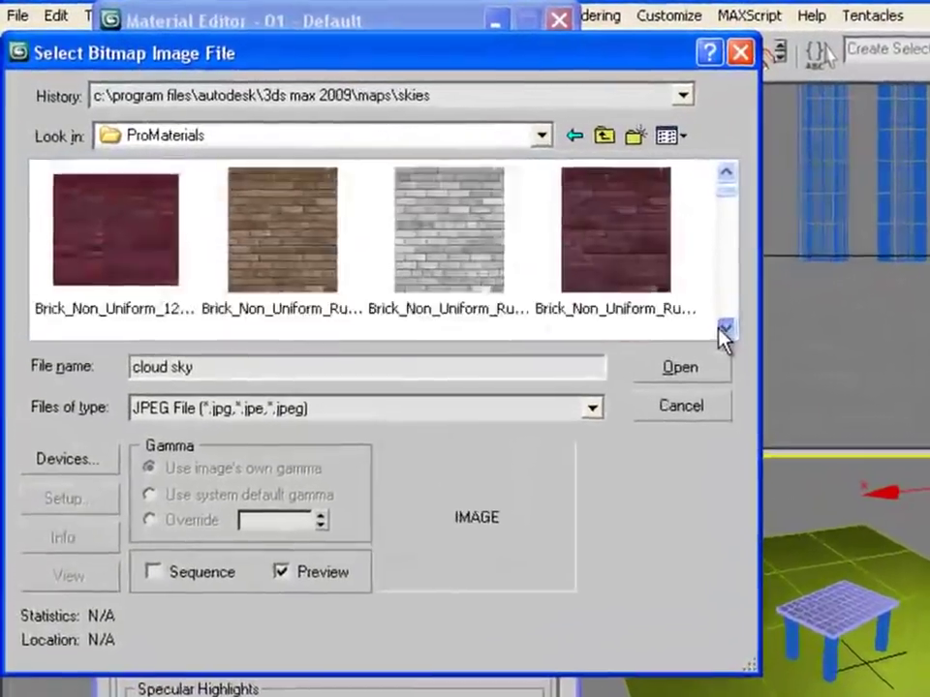
click(722, 329)
click(722, 328)
drag(727, 197, 744, 287)
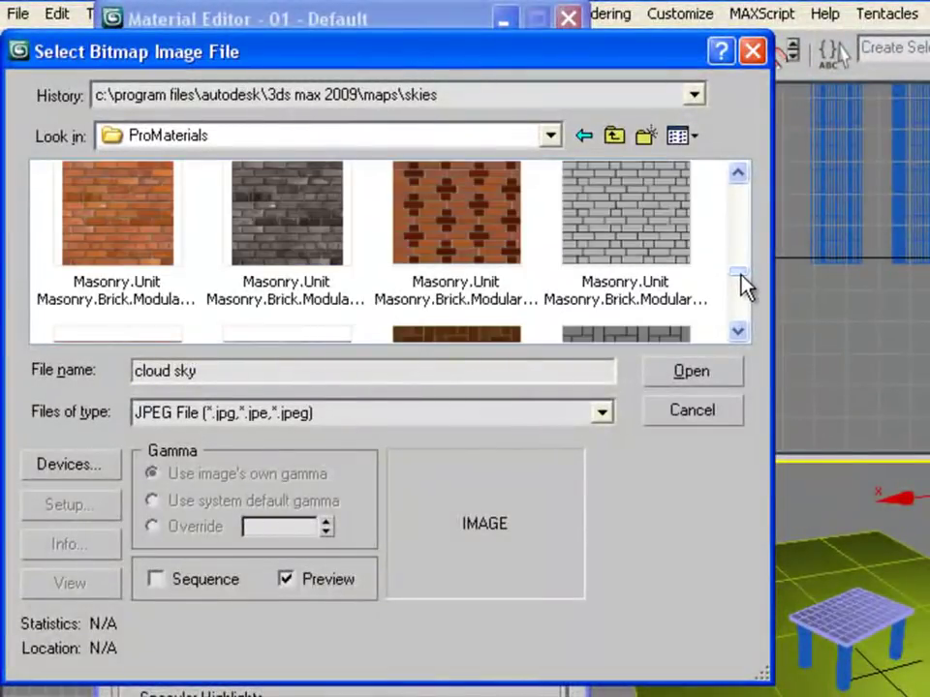
click(738, 331)
click(738, 331)
click(738, 331)
click(738, 332)
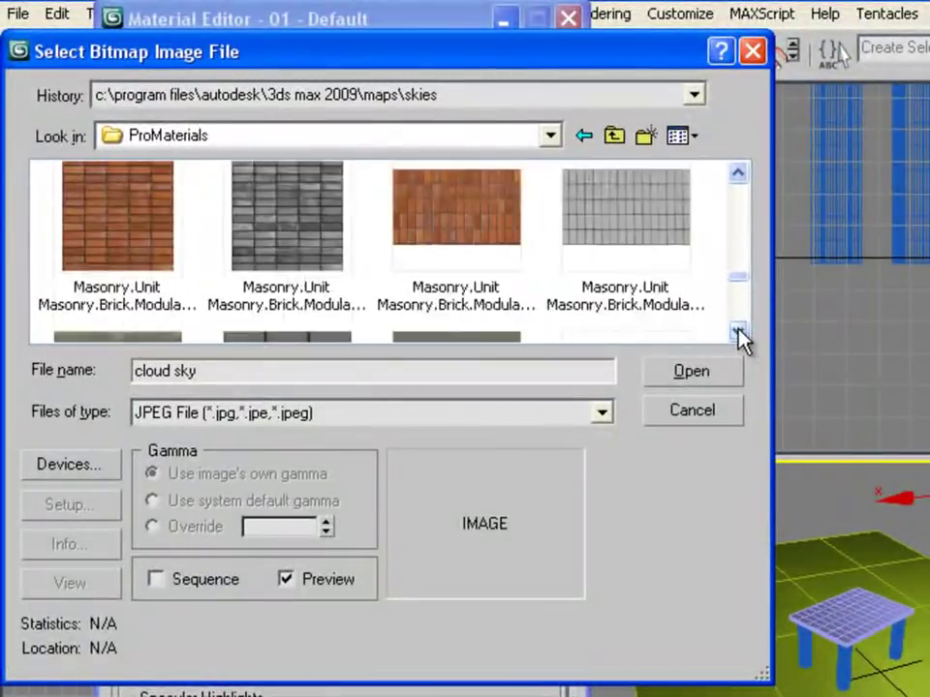
click(738, 332)
click(738, 332)
drag(738, 293, 739, 332)
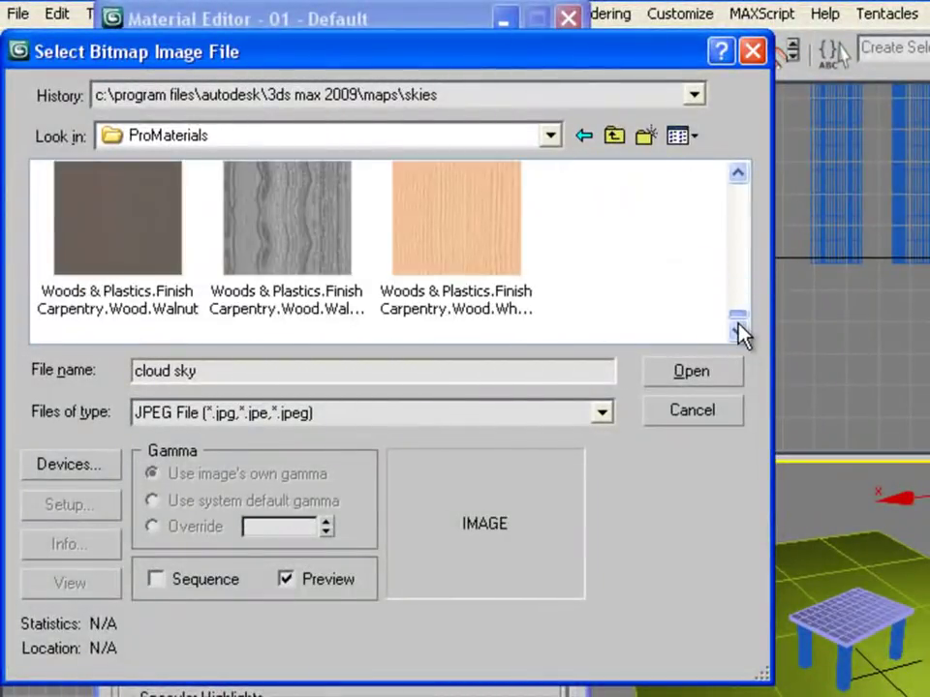
double_click(503, 238)
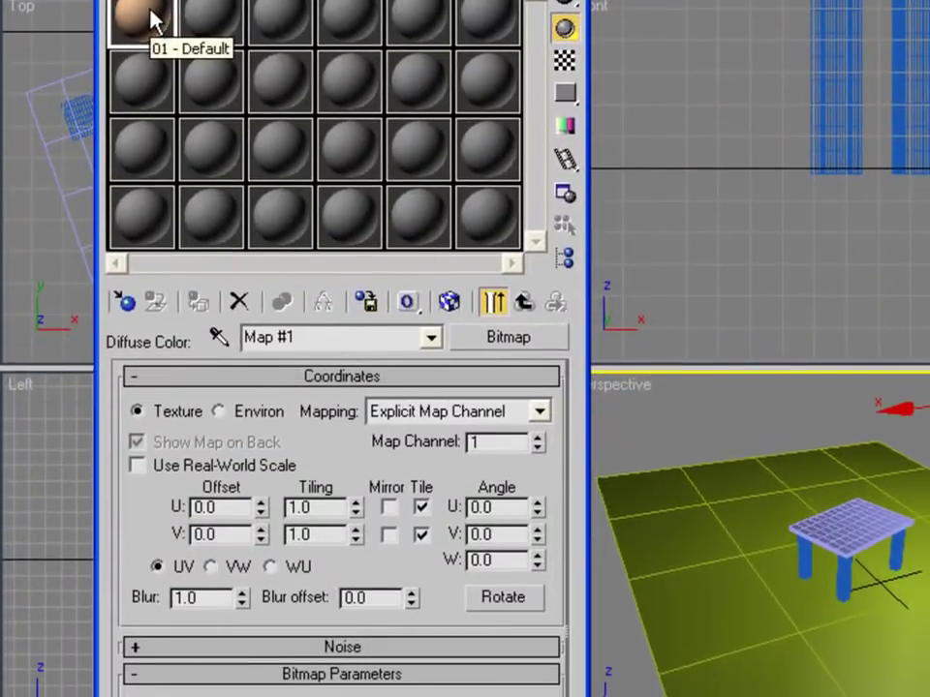
Step: Apply the White Oak material to the tabletop and a table leg, with a test render
drag(153, 14, 856, 526)
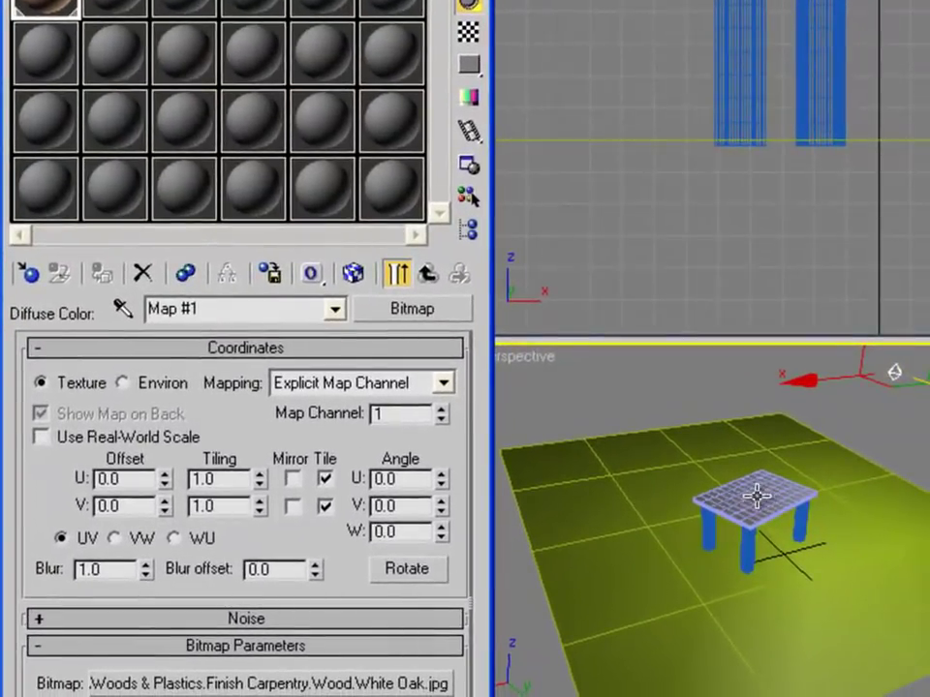
key(shift+q)
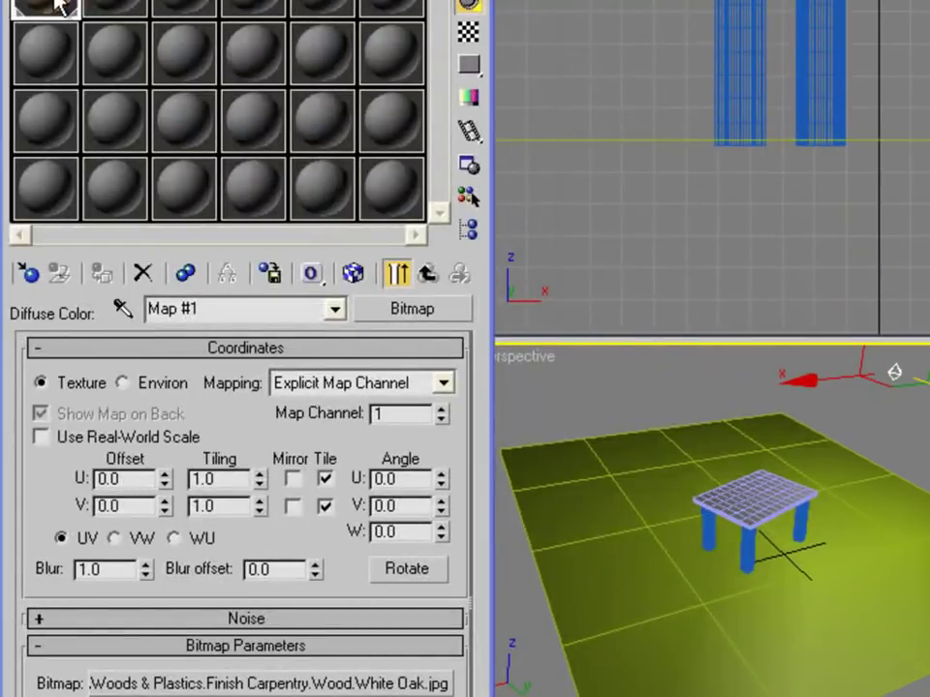
drag(56, 3, 713, 534)
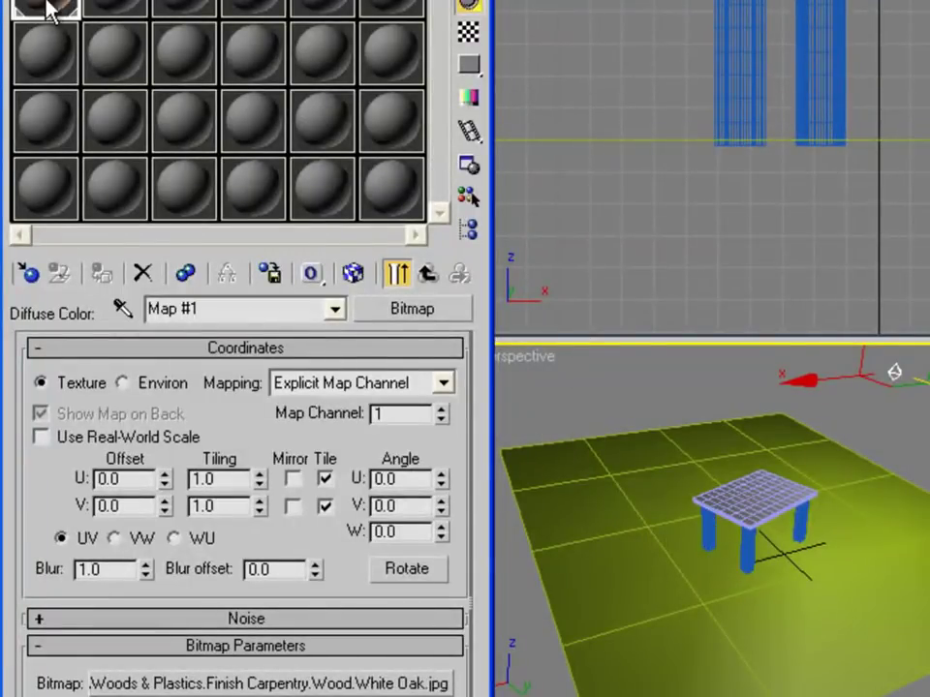
drag(50, 12, 803, 542)
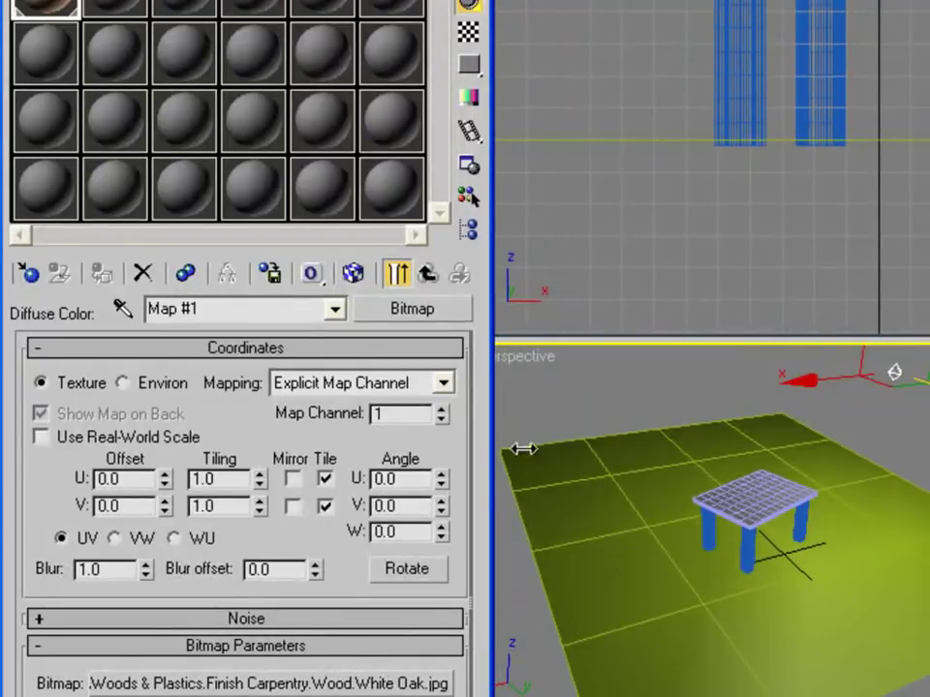
Step: Show the White Oak map in the viewport and tile it 2.8 across by 3.8 down, checking with renders
click(354, 274)
scroll(584, 453, up, 3)
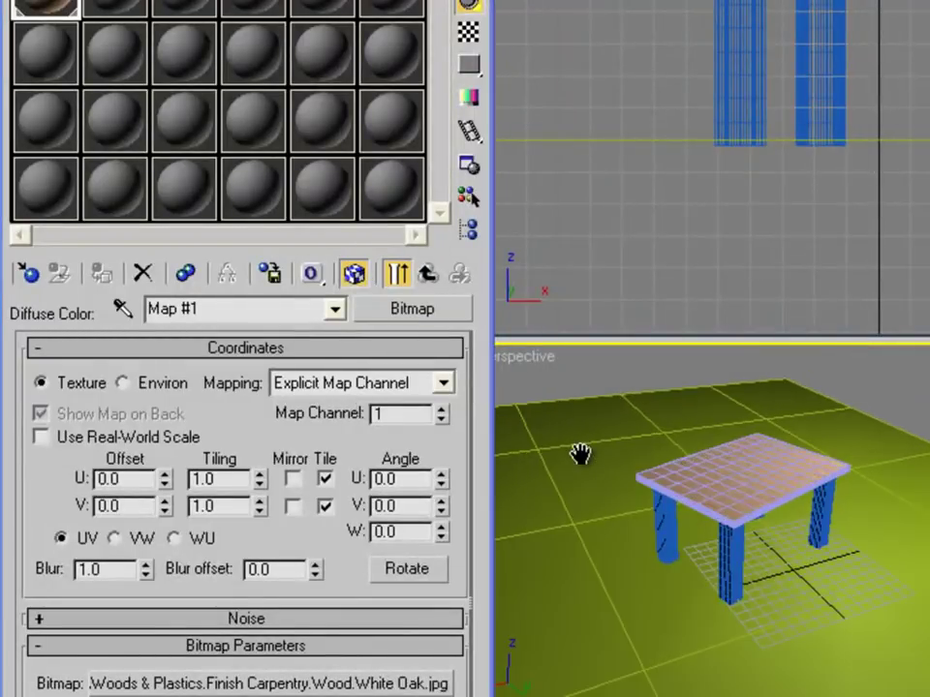
scroll(580, 455, up, 3)
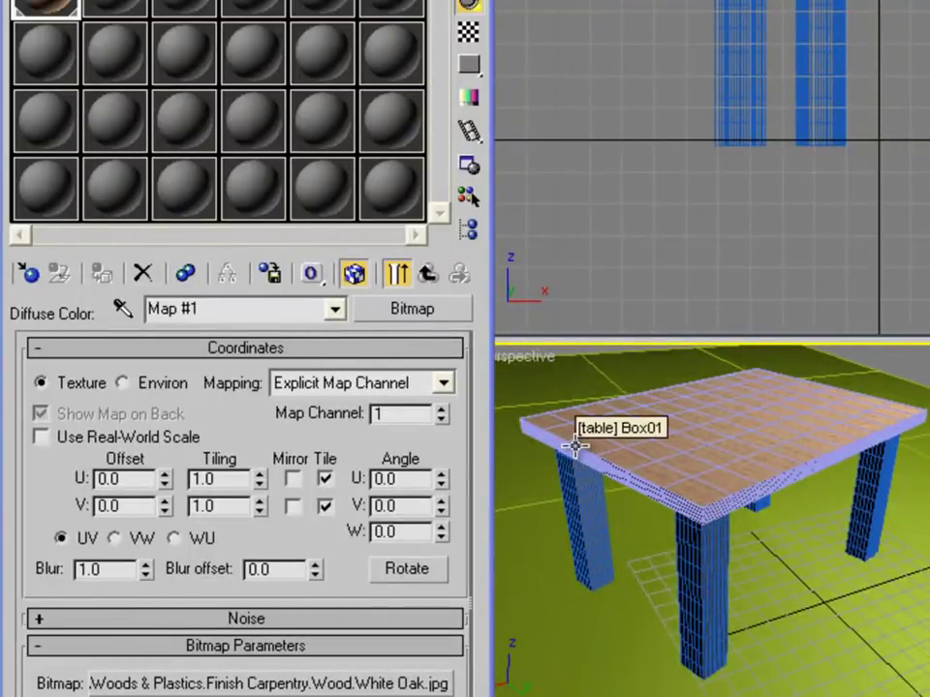
key(shift+q)
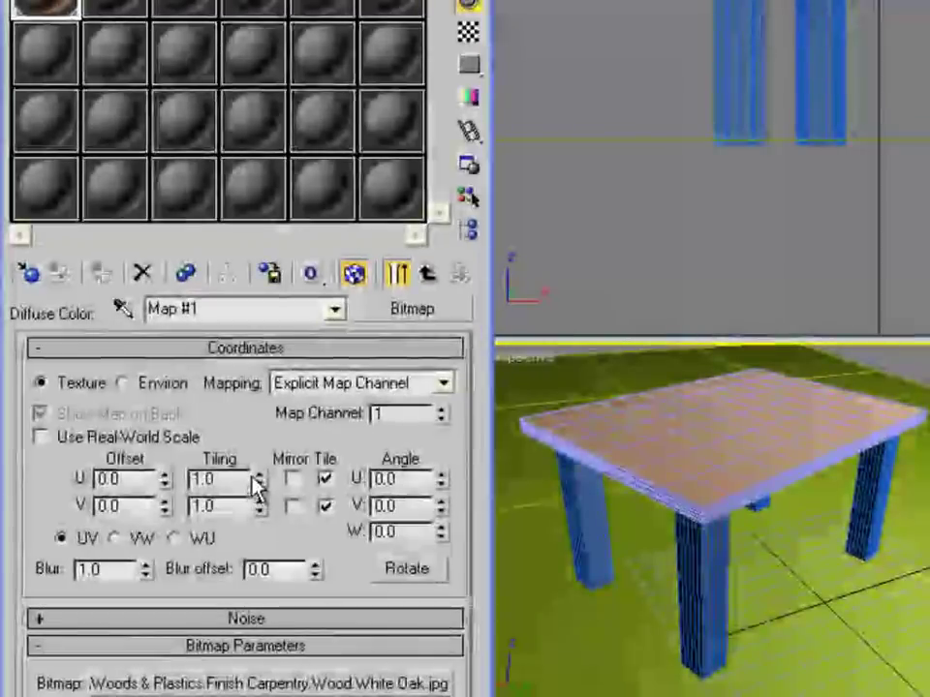
drag(256, 479, 256, 438)
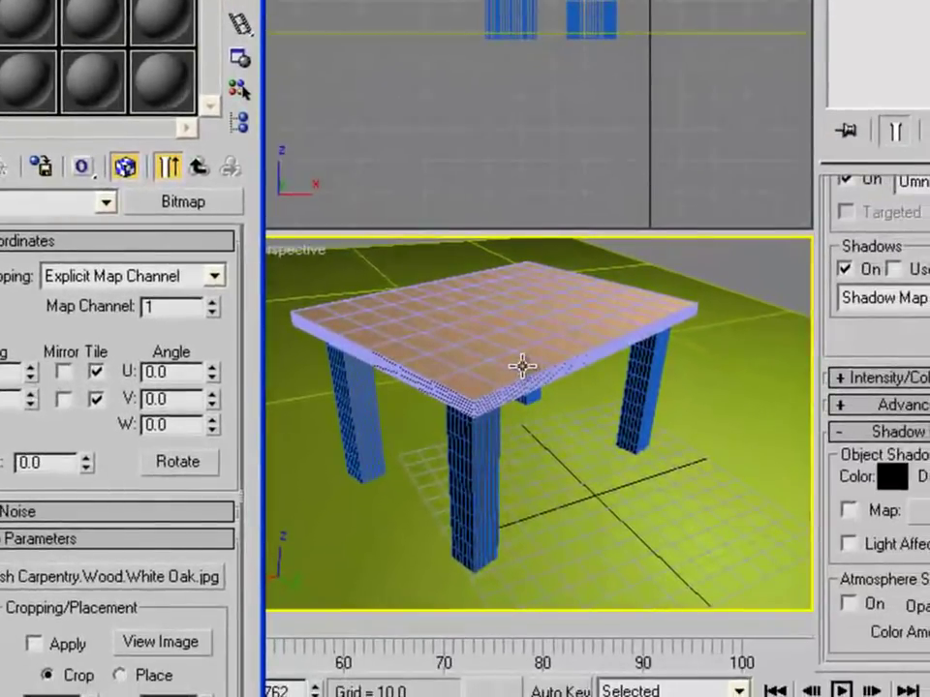
key(shift+q)
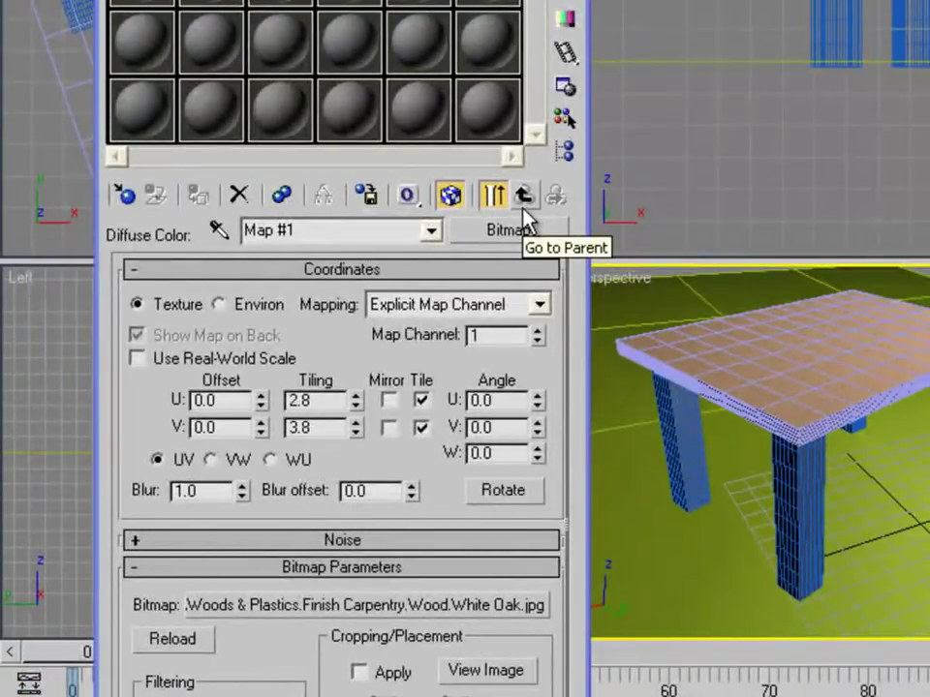
click(431, 231)
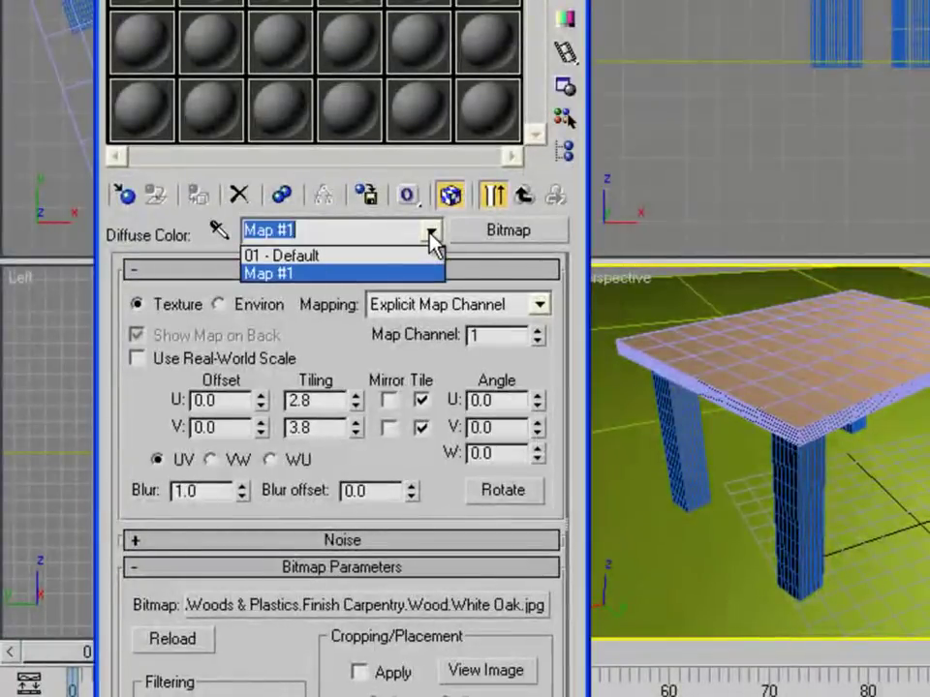
Step: Return to the 01 - Default material and set Specular Level 40 and Glossiness 18
click(320, 259)
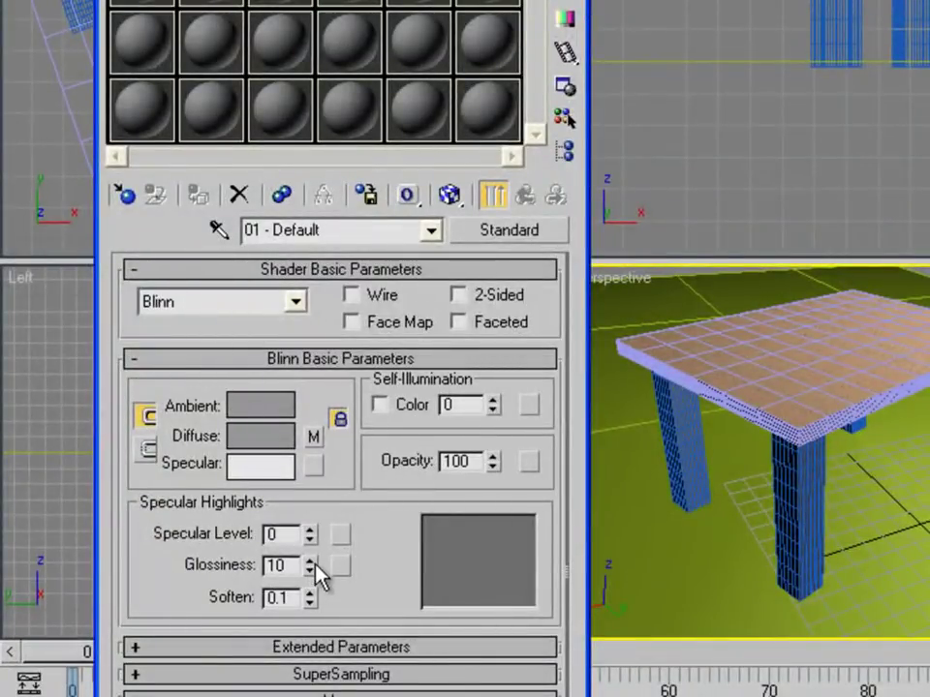
drag(319, 577, 317, 464)
mouse_move(272, 571)
mouse_down()
mouse_move(265, 624)
mouse_move(263, 578)
mouse_move(264, 616)
mouse_move(267, 588)
mouse_up()
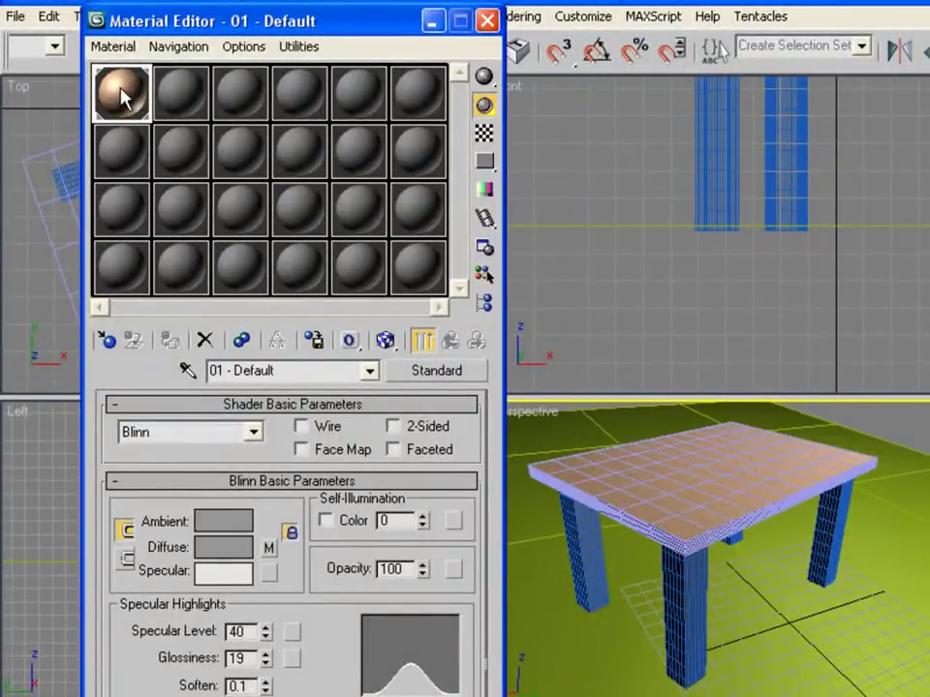
mouse_move(268, 646)
mouse_down()
mouse_move(269, 660)
mouse_move(271, 636)
mouse_move(265, 658)
mouse_up()
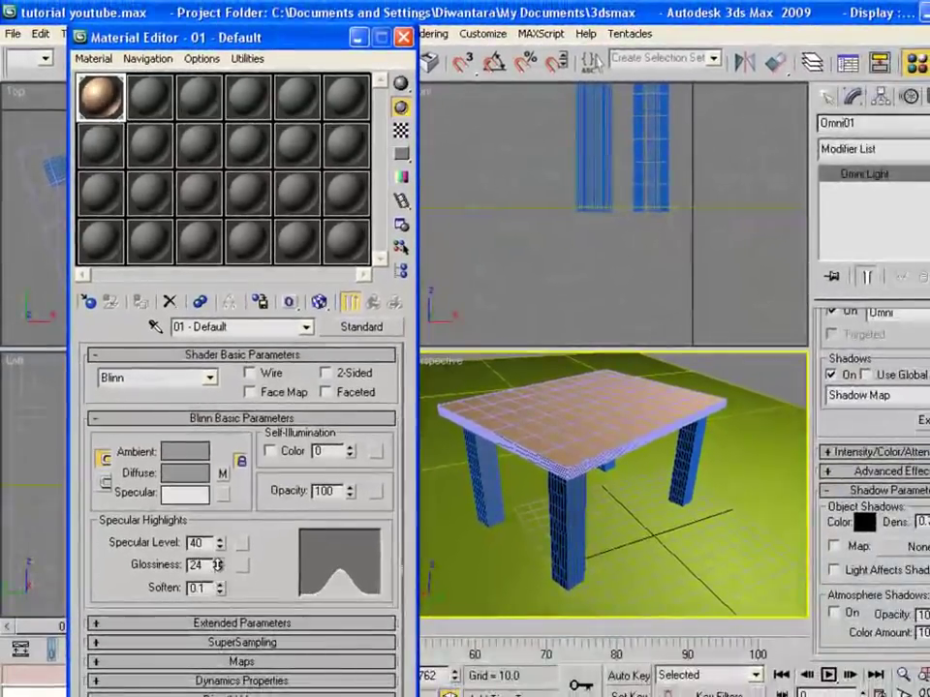
drag(217, 565, 220, 573)
Step: Copy the White Oak diffuse map into the Bump slot at amount 43 and render a preview
click(100, 662)
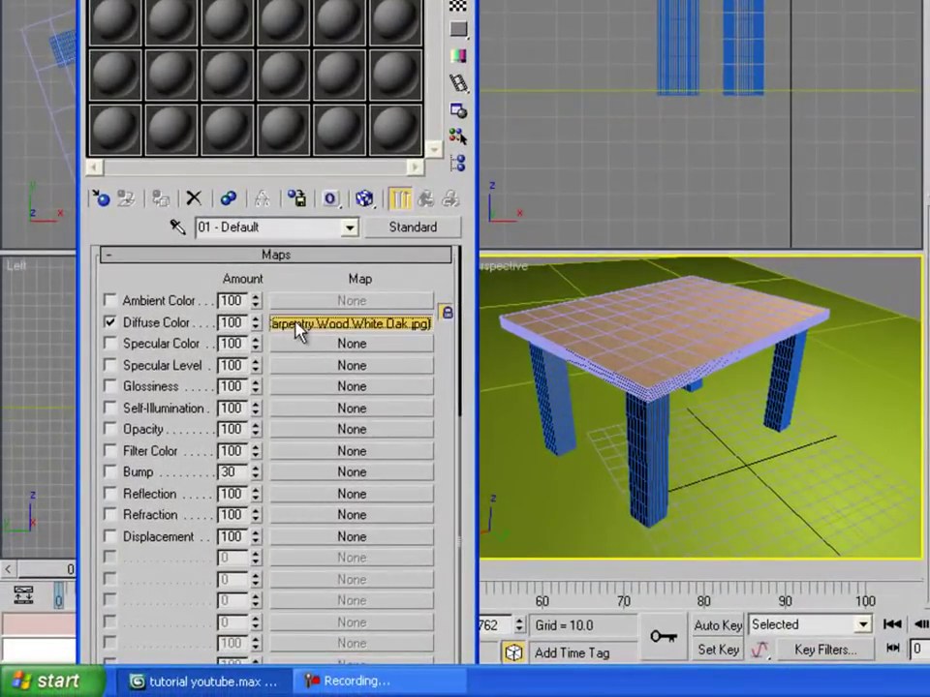
drag(296, 332, 291, 475)
click(251, 405)
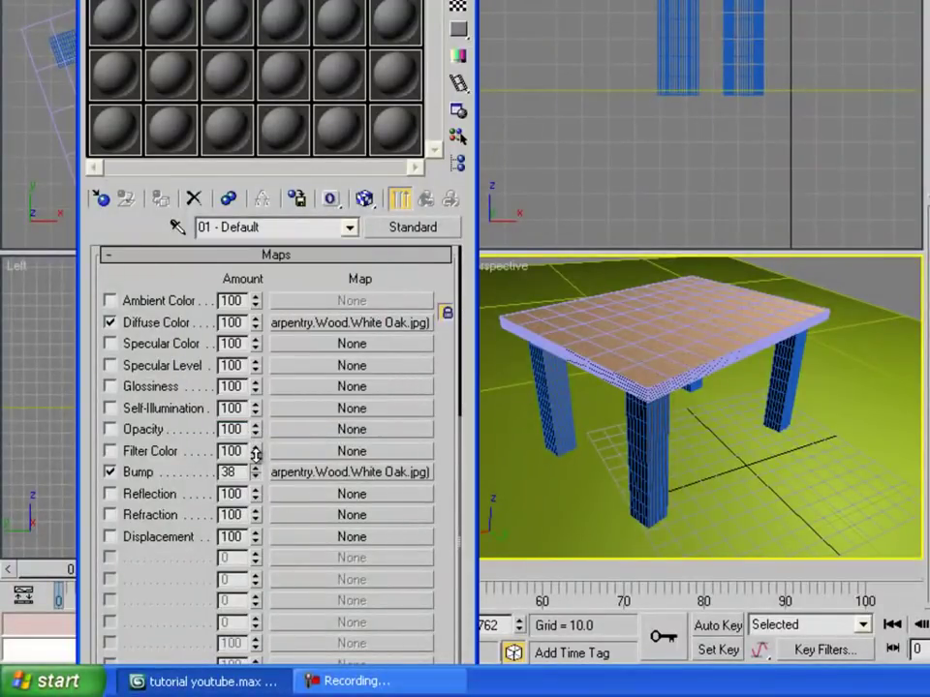
drag(257, 456, 256, 471)
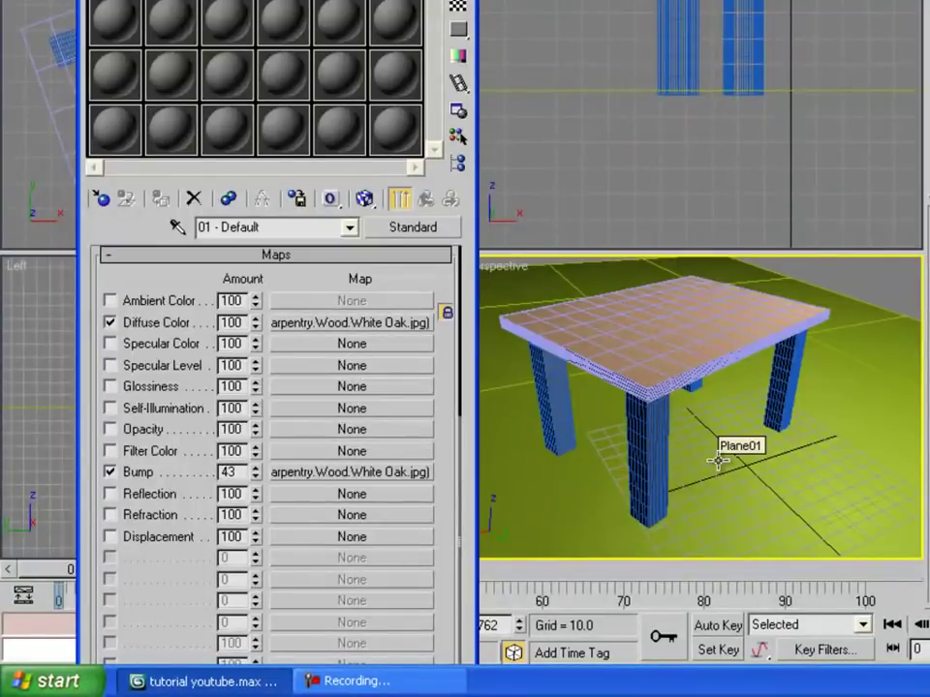
key(shift+q)
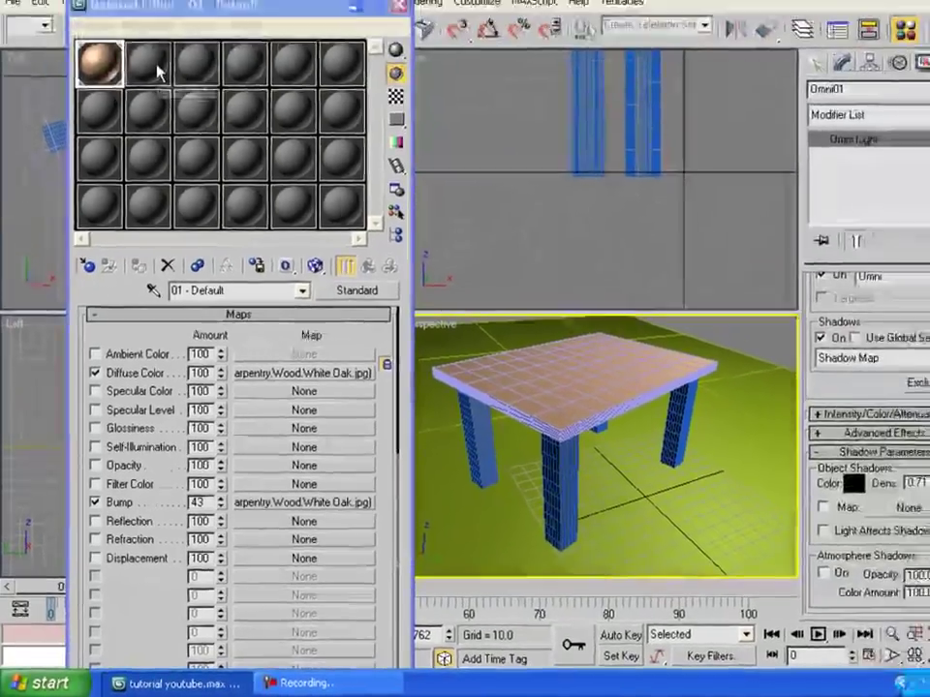
click(171, 0)
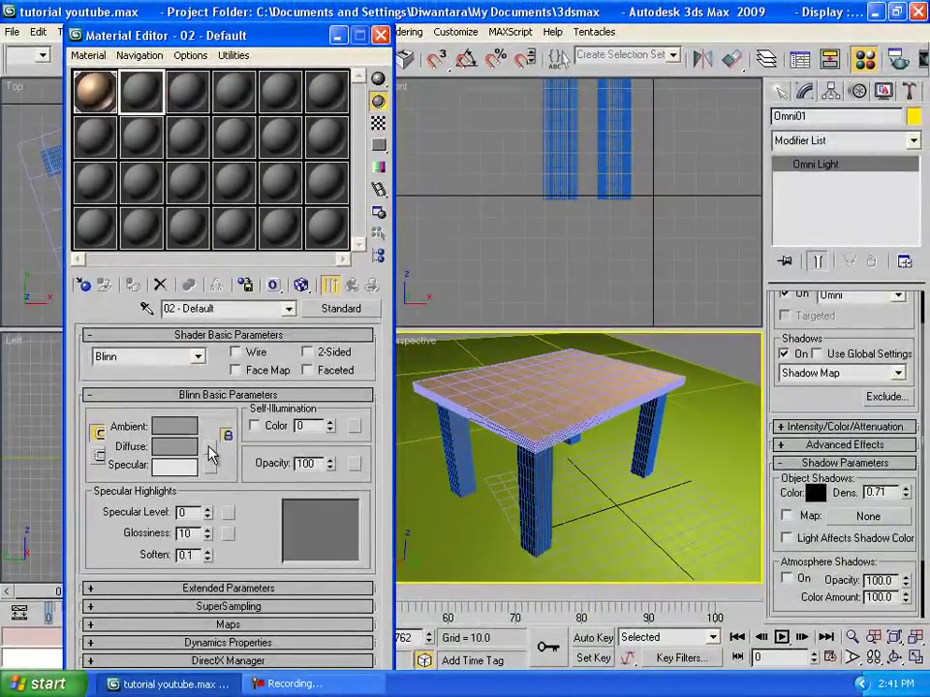
Step: Load Masonry.Stone.Rubble.Taliesin.West.jpg as the second material's Diffuse bitmap
click(209, 447)
double_click(255, 58)
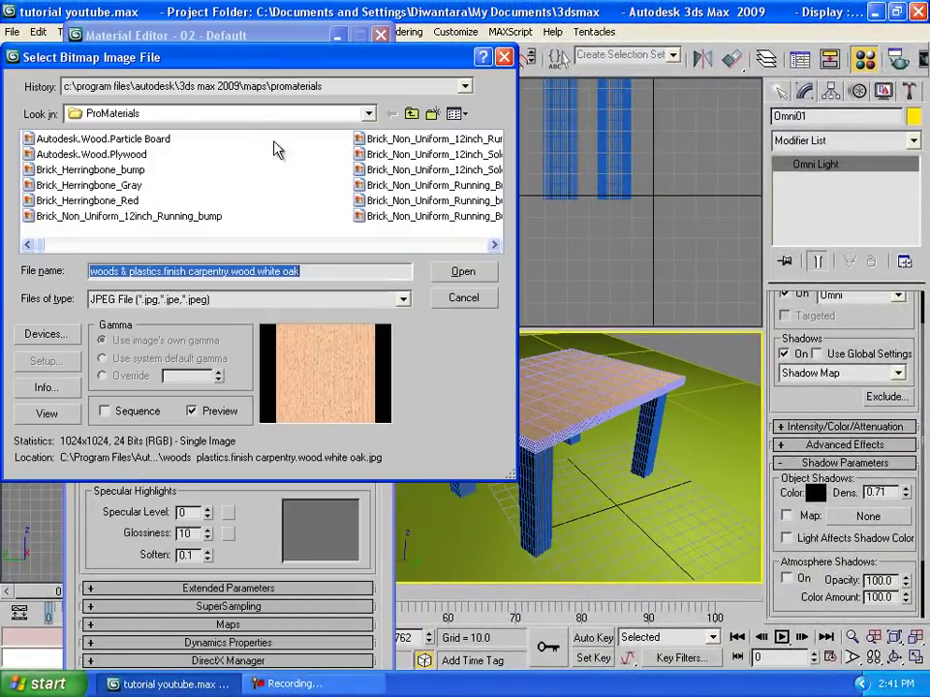
click(455, 114)
click(481, 134)
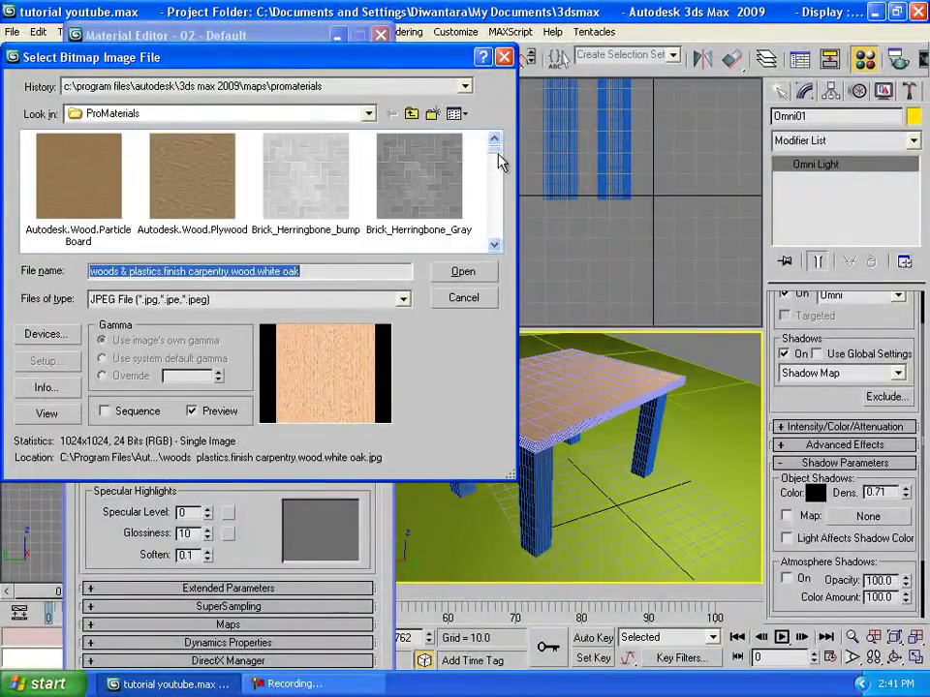
drag(498, 156, 496, 206)
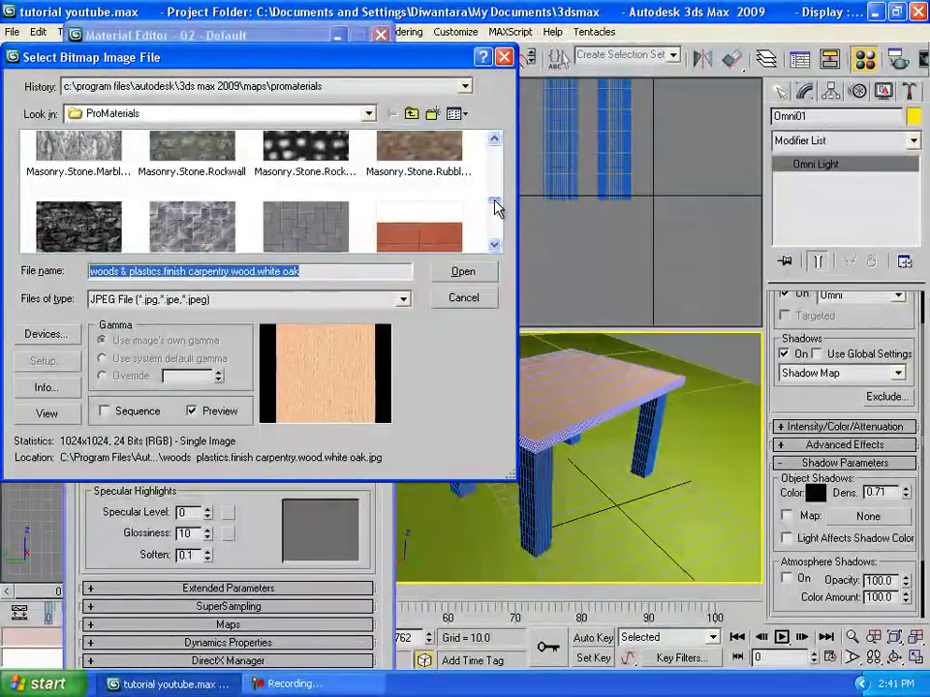
double_click(441, 147)
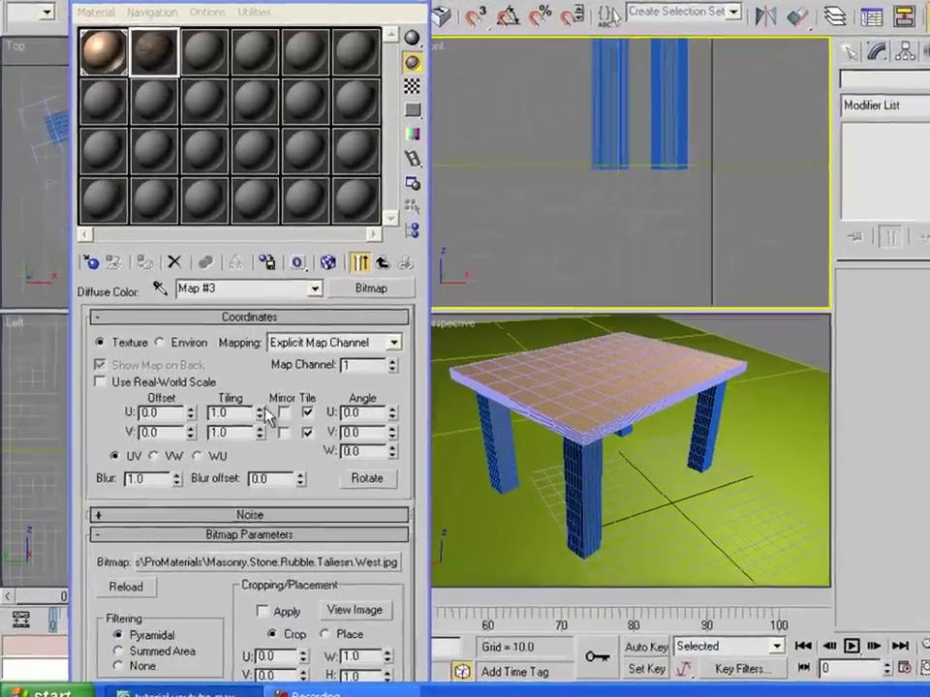
Step: Tile the stone texture about 10.5 by 6.7 and show it on the floor in the viewport
drag(235, 424, 242, 390)
drag(304, 392, 567, 550)
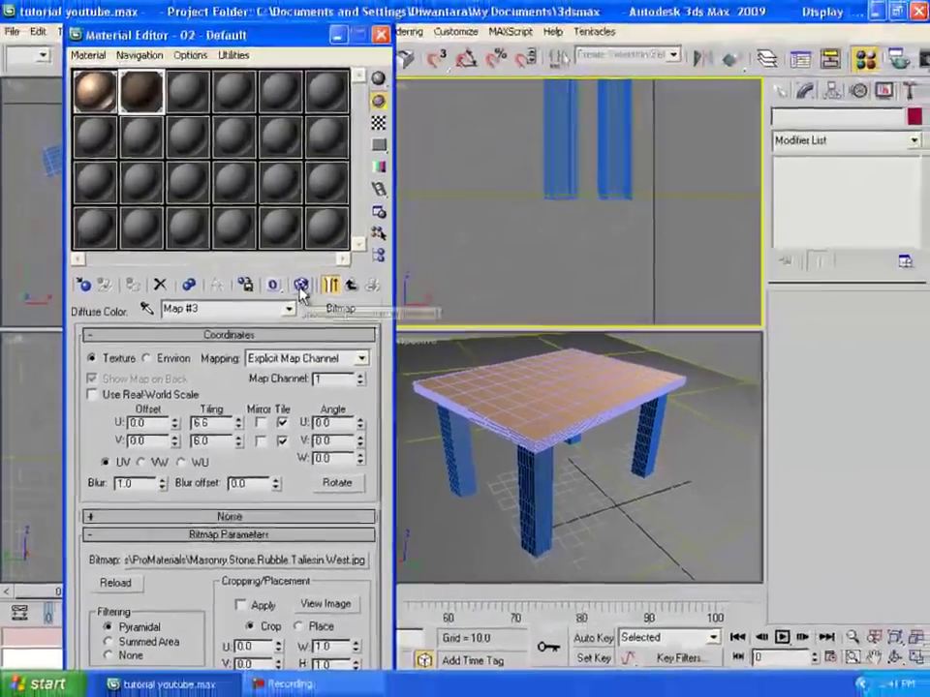
click(302, 286)
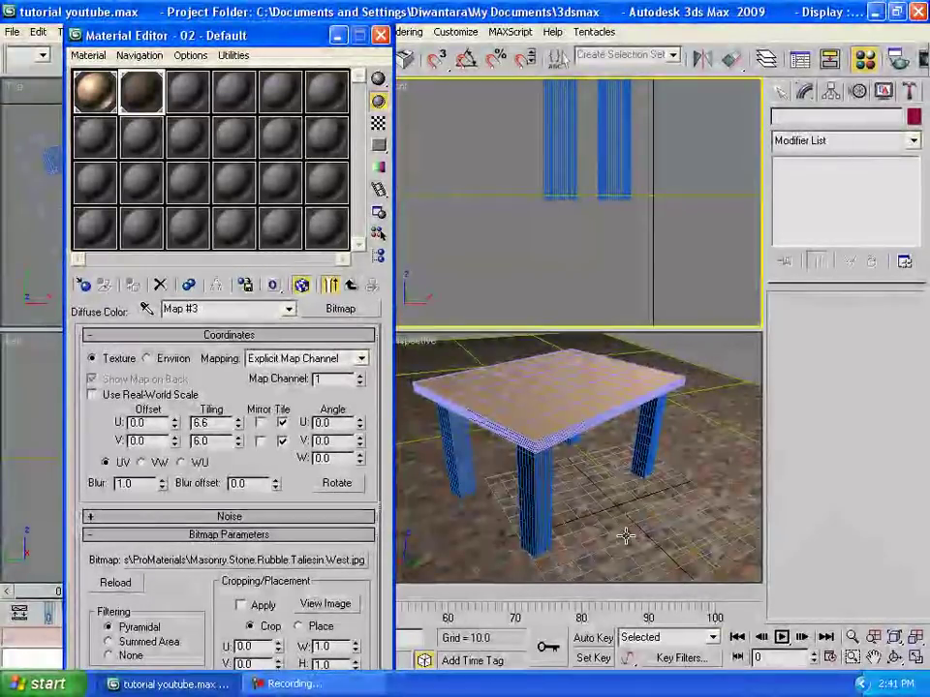
drag(239, 426, 241, 382)
mouse_move(239, 441)
mouse_down()
mouse_move(240, 414)
mouse_move(241, 429)
mouse_up()
Step: Copy the stone diffuse map into the Bump slot at amount 64 and render the scene
click(349, 286)
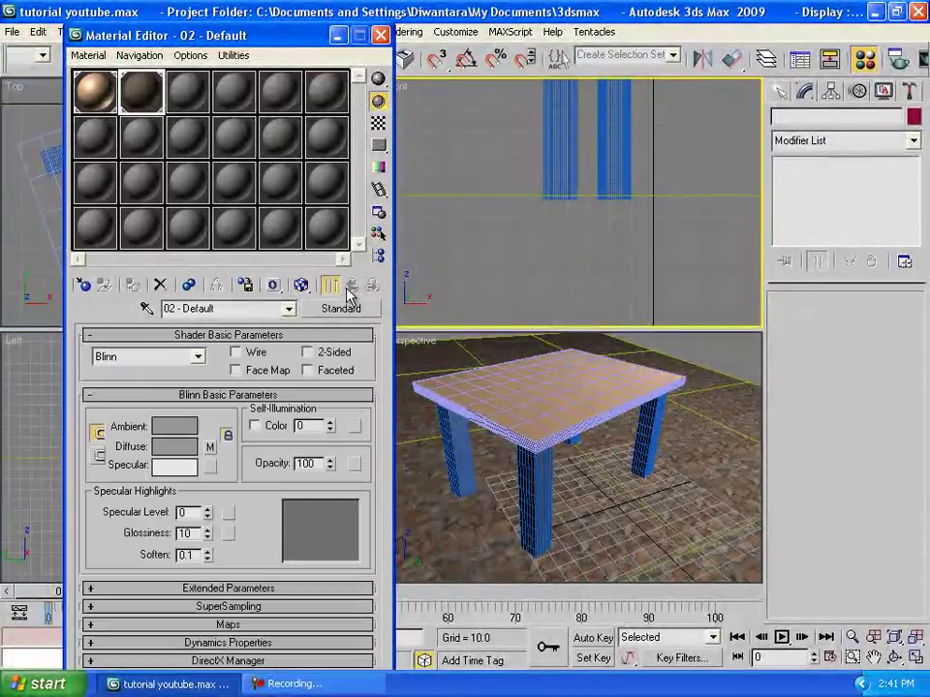
click(184, 625)
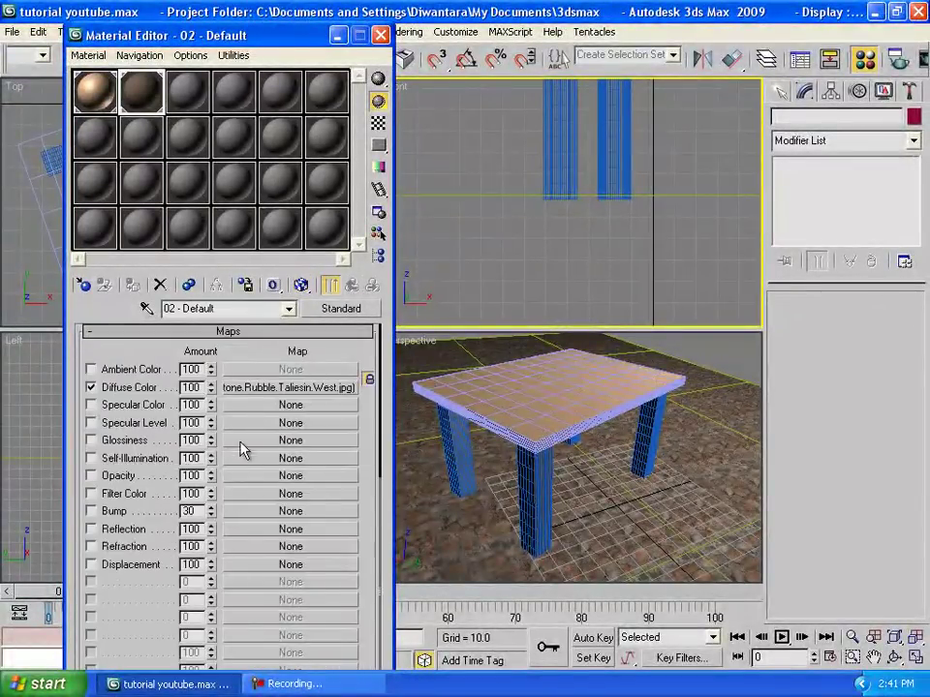
drag(253, 387, 249, 512)
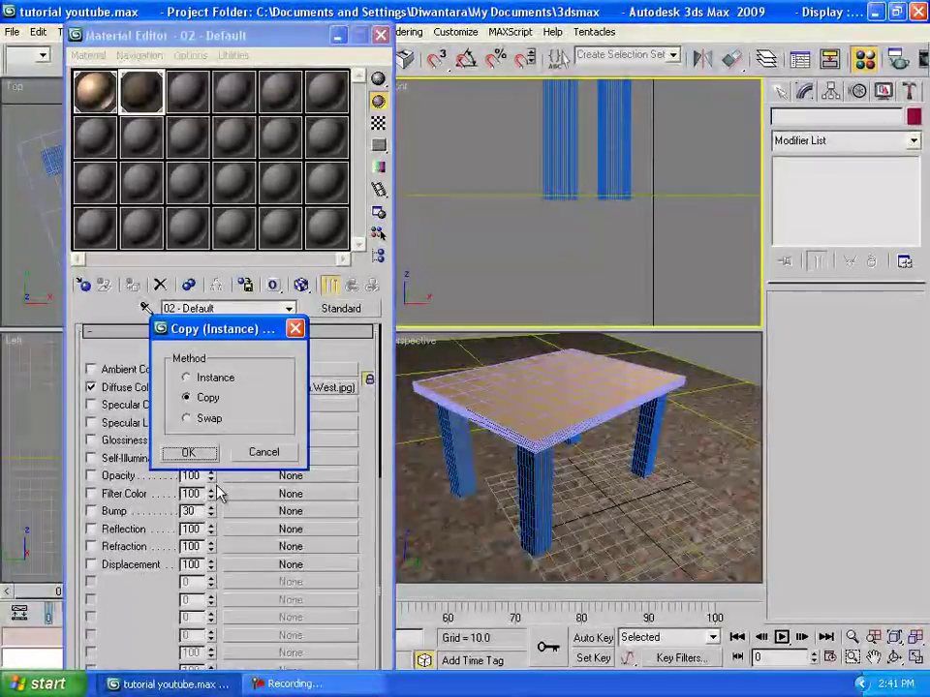
click(206, 453)
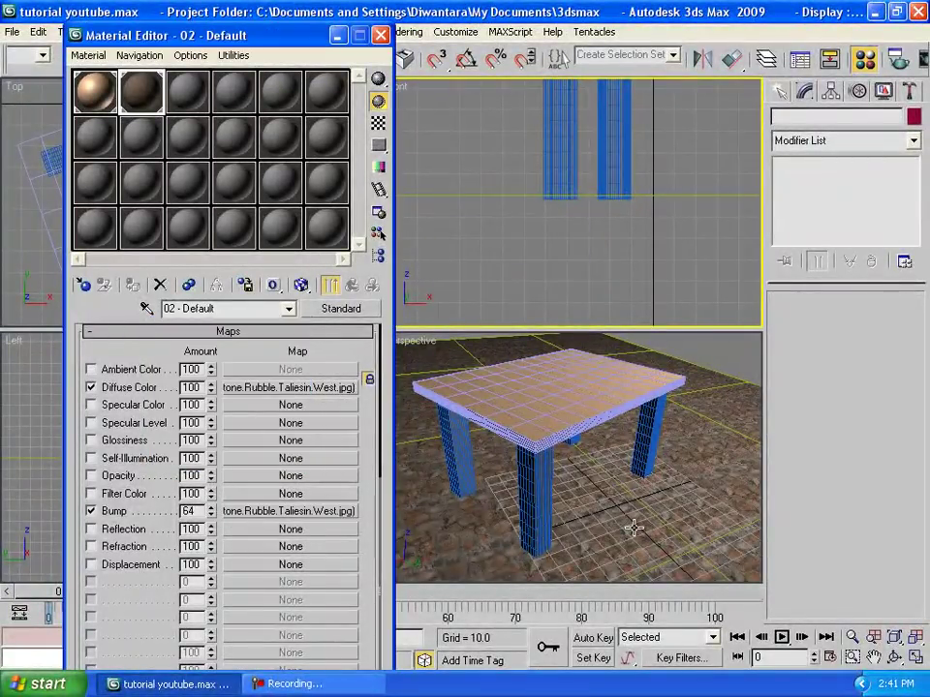
key(shift+q)
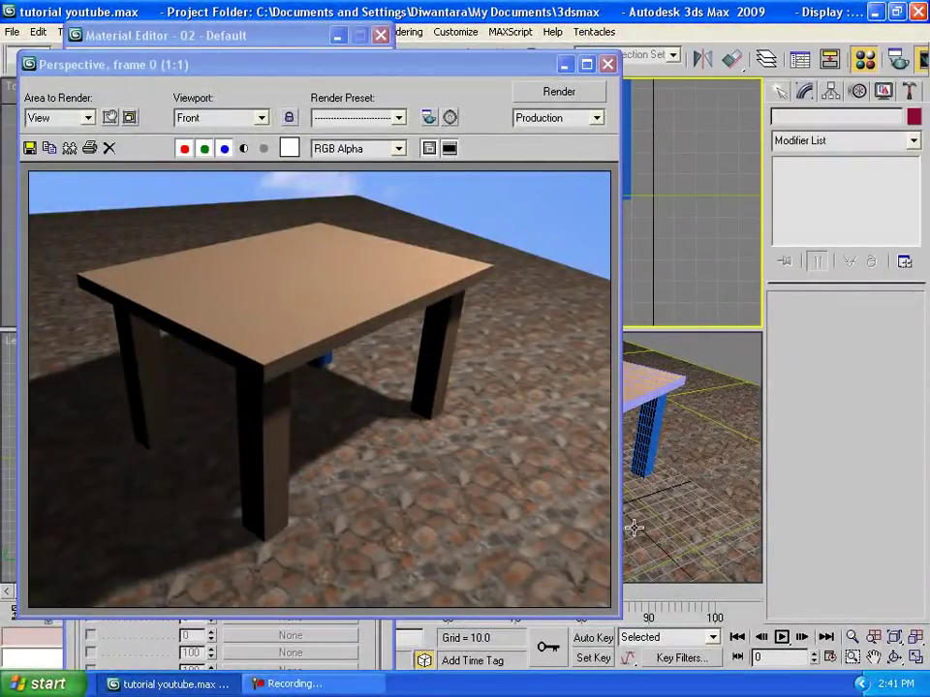
Step: Close the render and draw a radius 13.557 Teapot on the tabletop using AutoGrid
click(608, 65)
click(785, 93)
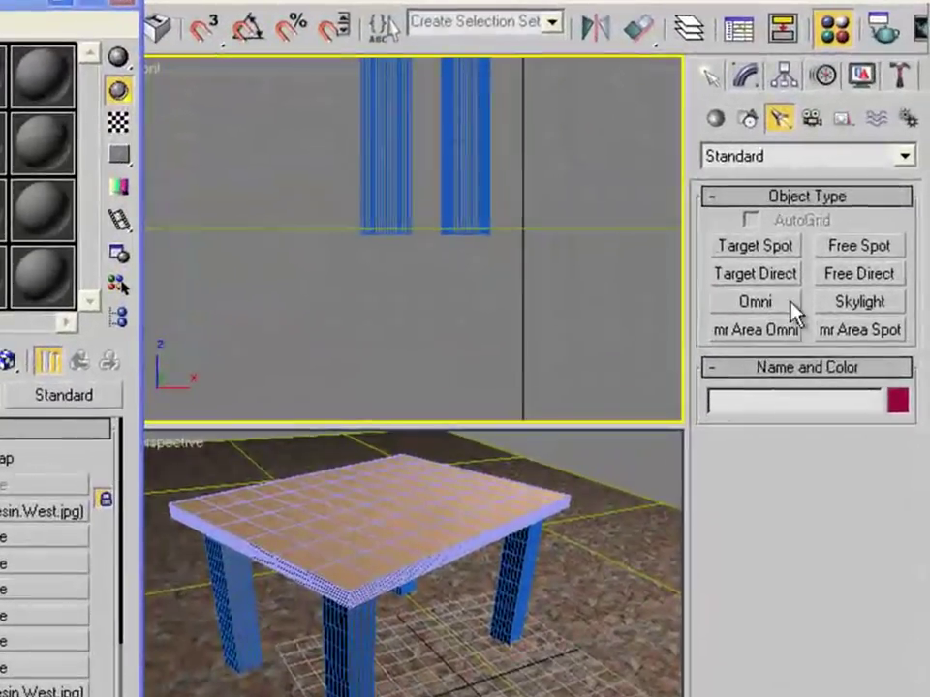
click(903, 157)
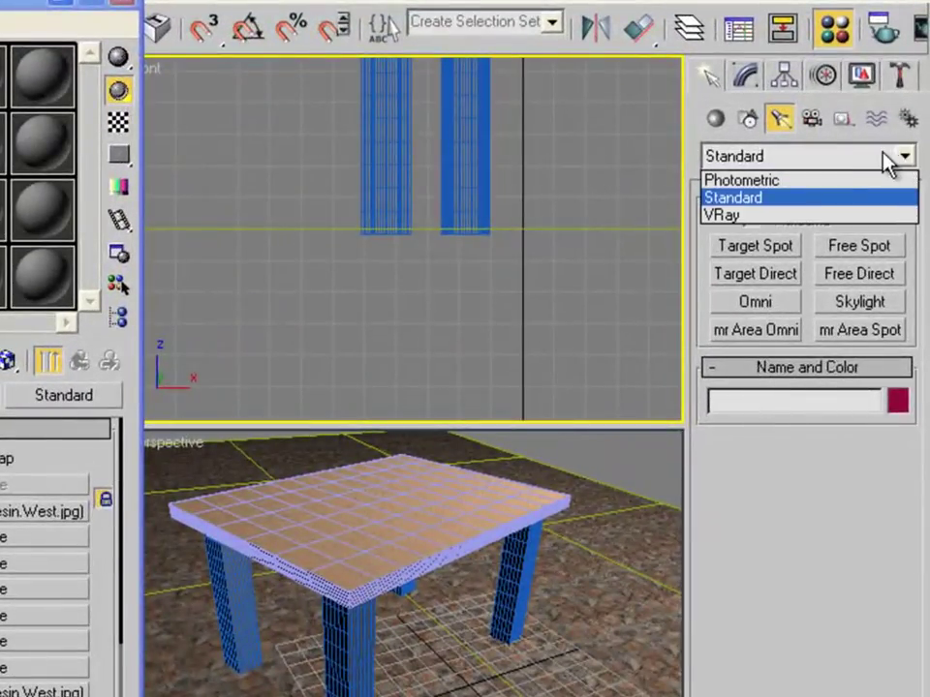
click(759, 199)
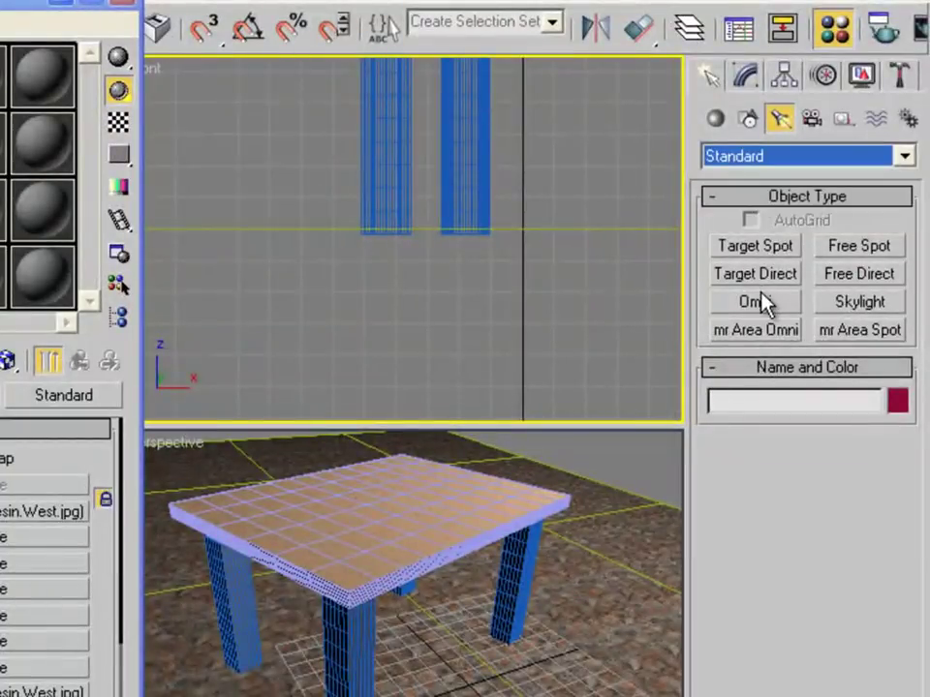
click(714, 118)
click(757, 360)
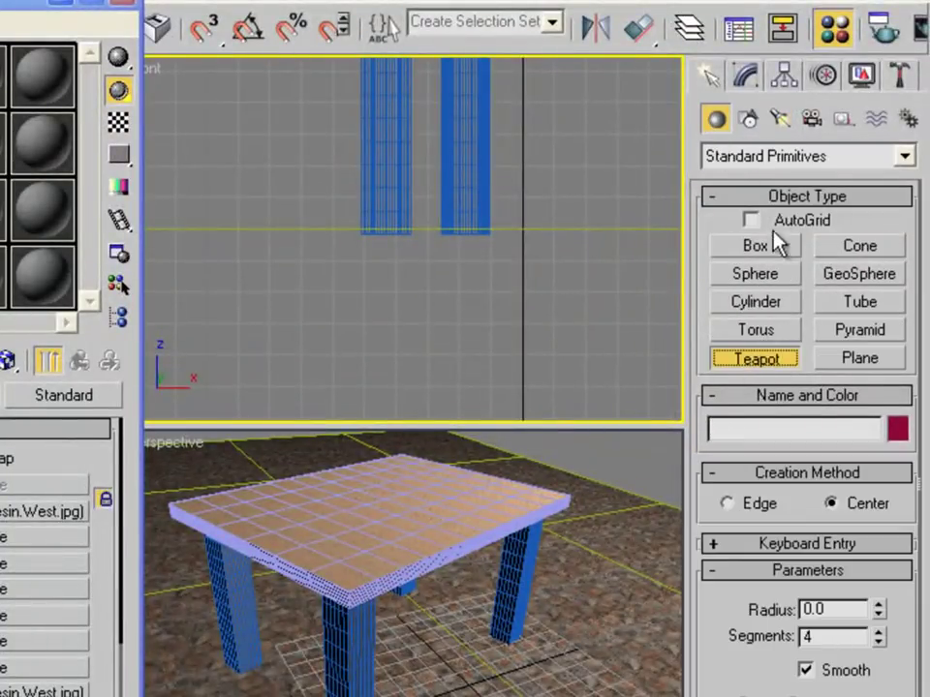
click(753, 221)
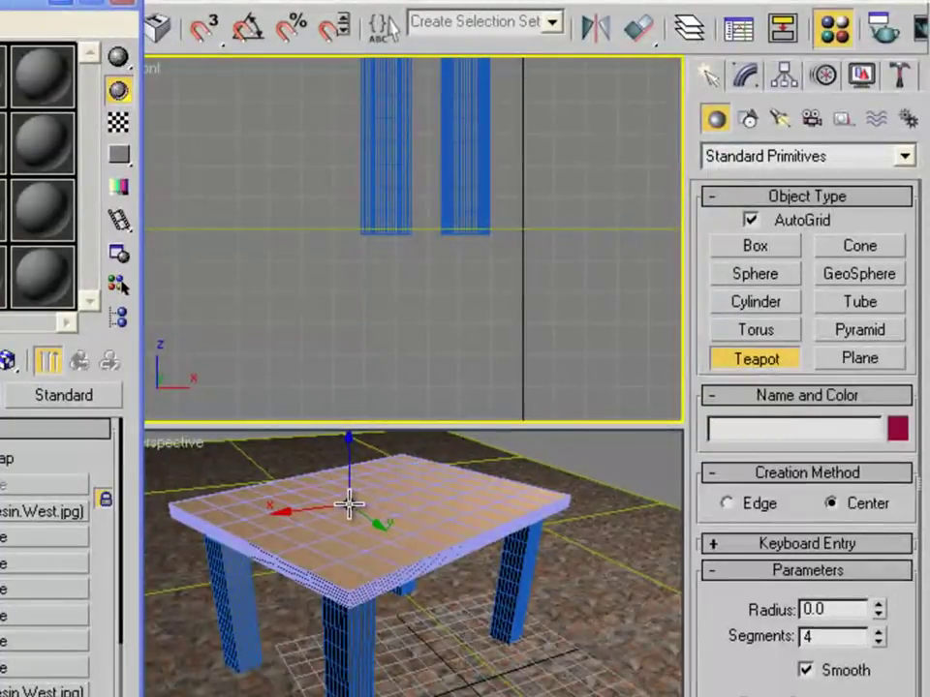
drag(353, 502, 378, 518)
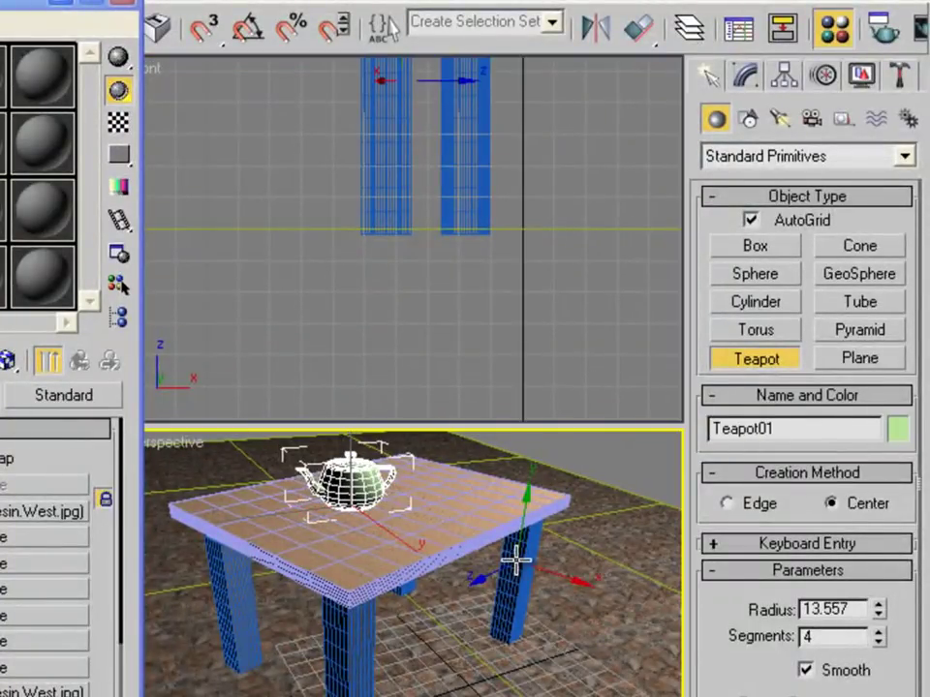
scroll(512, 556, up, 10)
scroll(397, 605, down, 5)
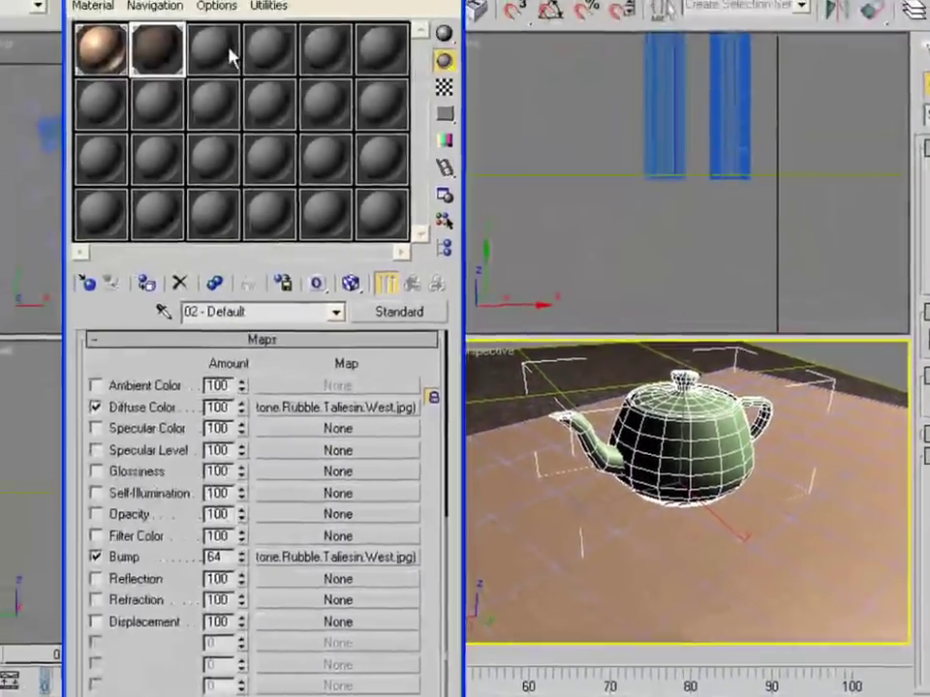
Step: Set the third material's Ambient/Diffuse colour to a fully saturated red
click(229, 58)
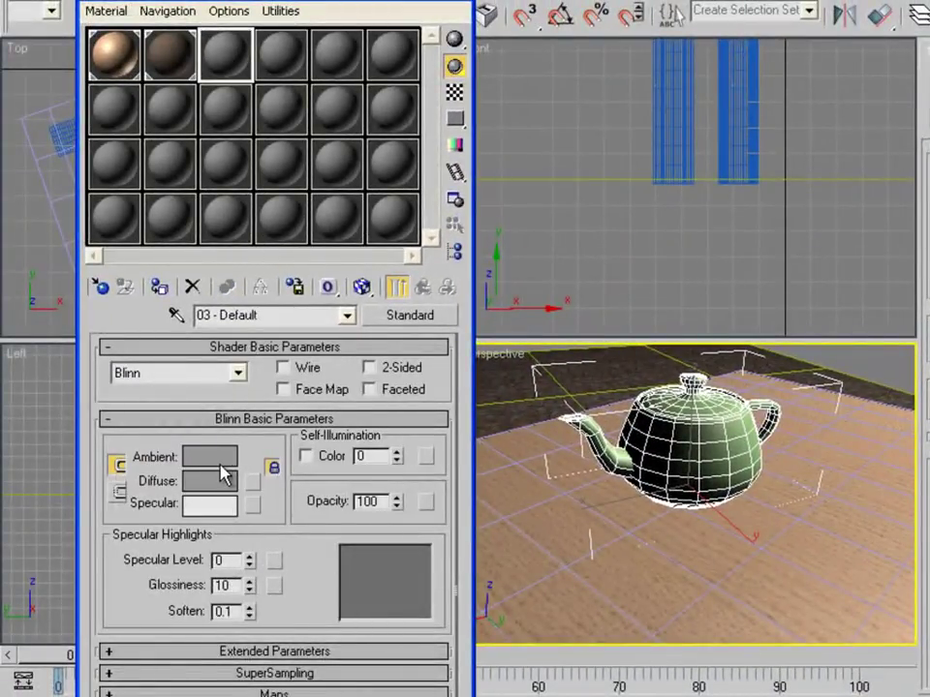
click(220, 463)
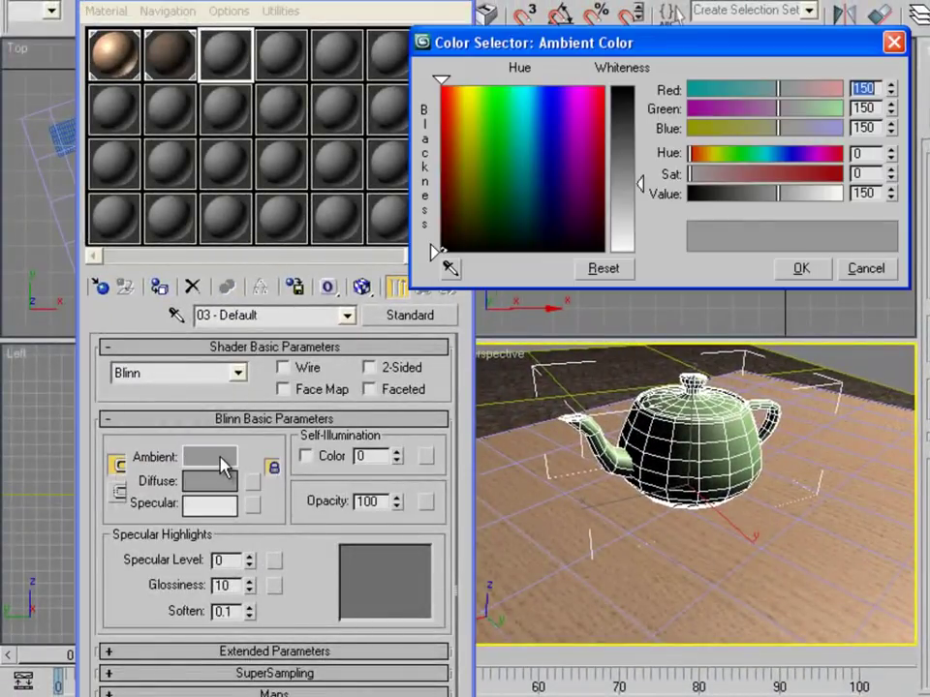
mouse_move(561, 177)
mouse_down()
mouse_move(442, 137)
mouse_move(442, 83)
mouse_move(459, 93)
mouse_move(603, 93)
mouse_up()
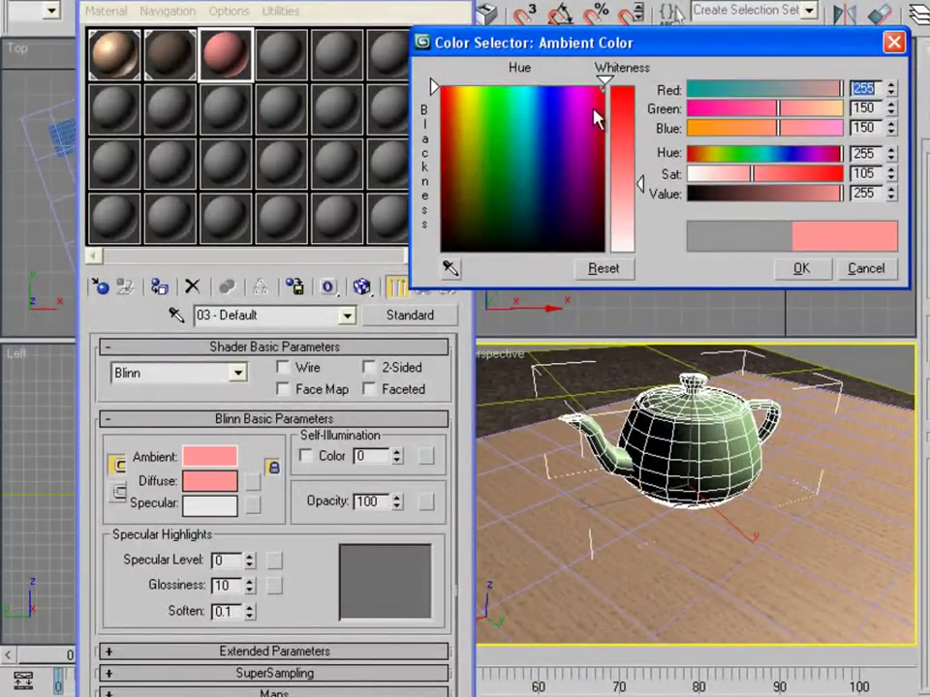
drag(646, 185, 640, 90)
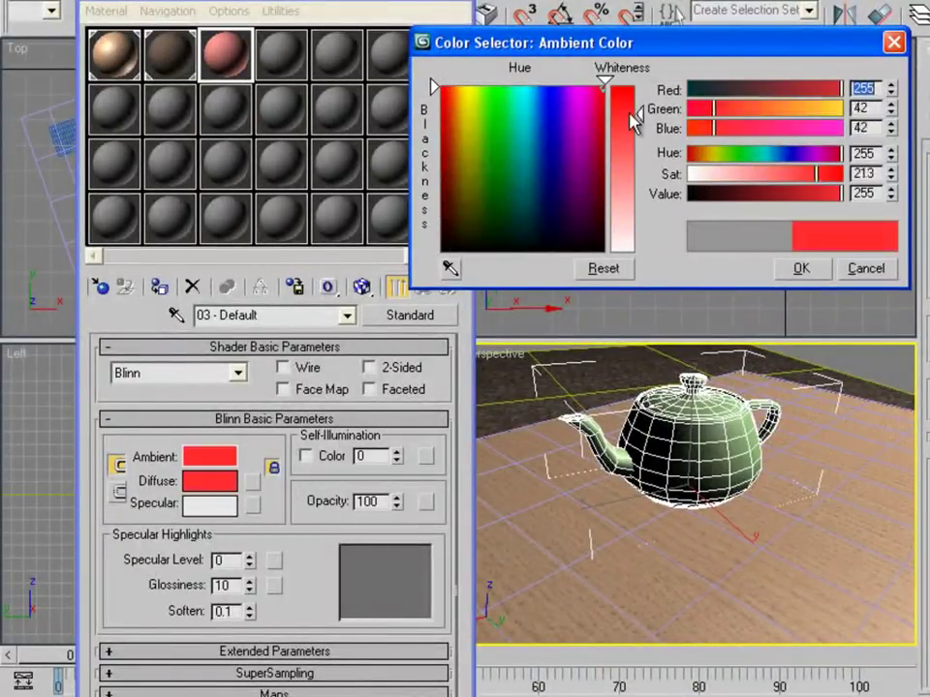
click(801, 269)
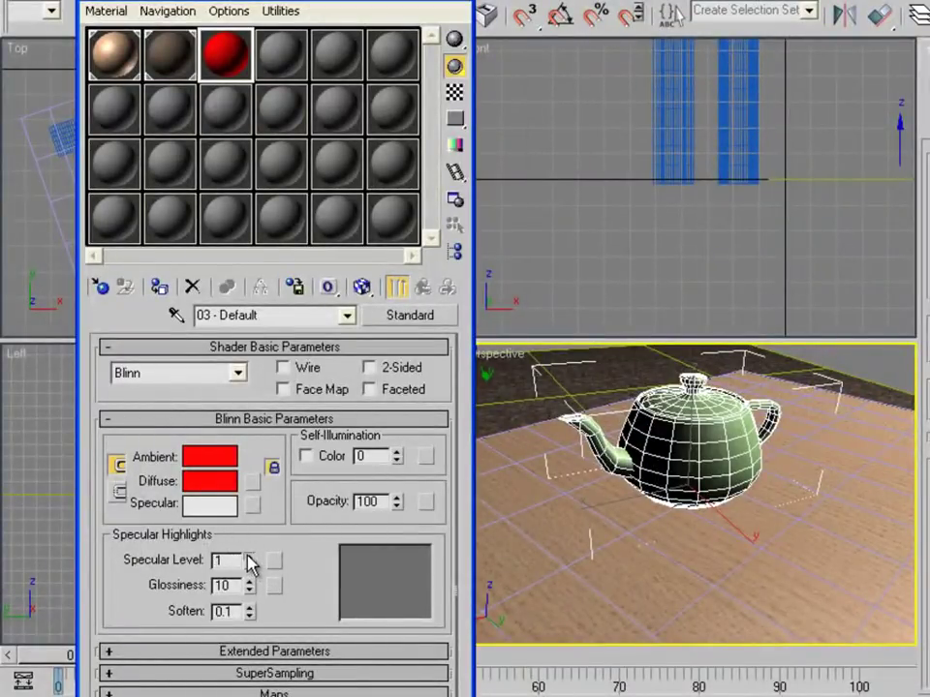
Step: Raise Specular Level to 93 and lower Glossiness to 1
drag(249, 560, 248, 453)
mouse_move(249, 585)
mouse_down()
mouse_move(249, 615)
mouse_move(244, 594)
mouse_move(249, 601)
mouse_up()
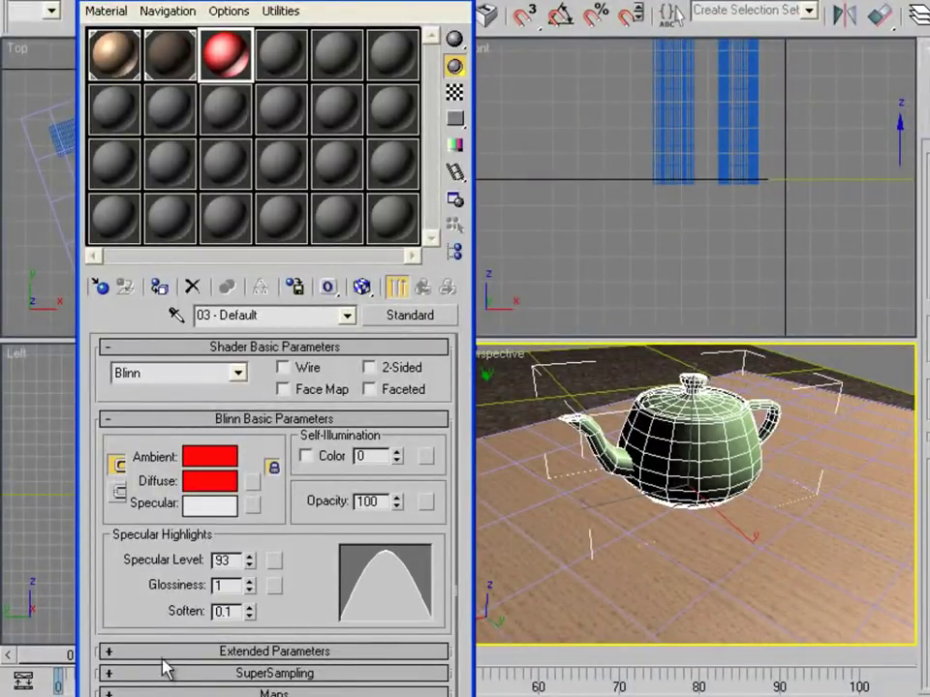
click(169, 693)
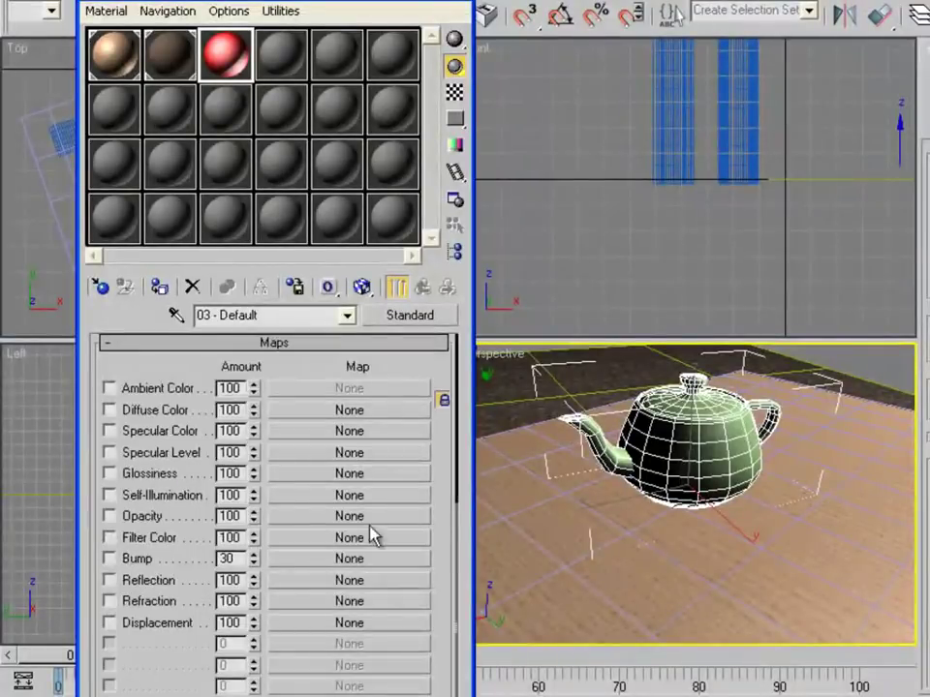
Step: Add a Raytrace reflection at amount 43, apply the red material to the teapot, and render
click(302, 598)
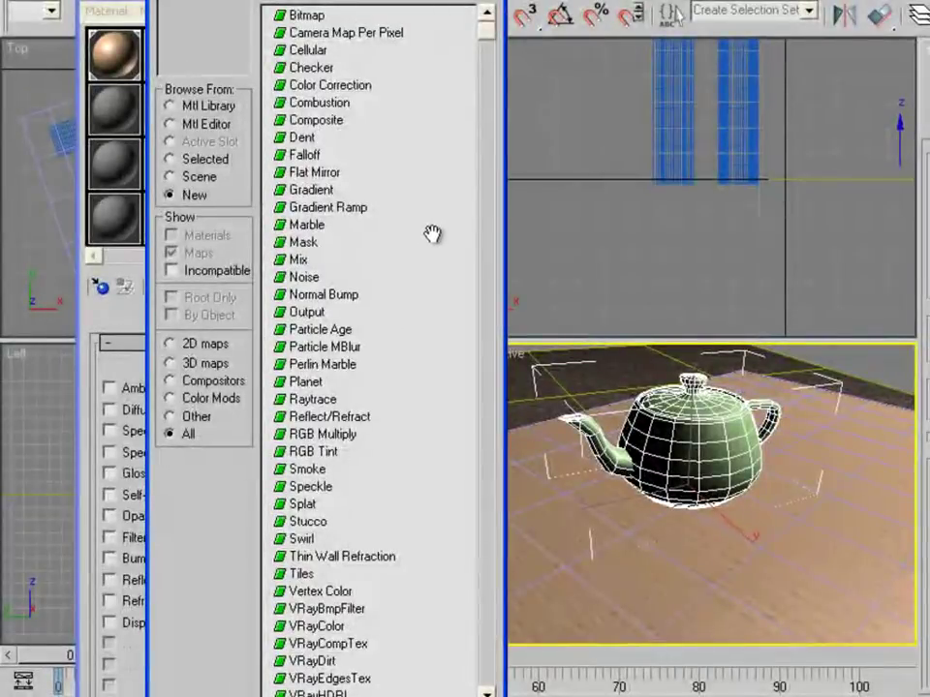
double_click(318, 401)
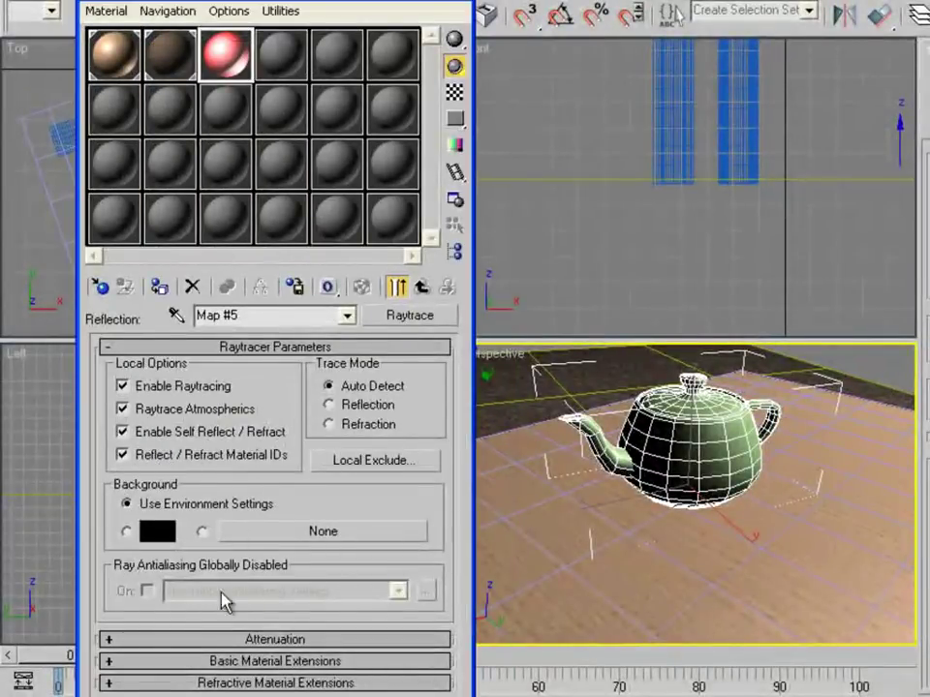
click(420, 288)
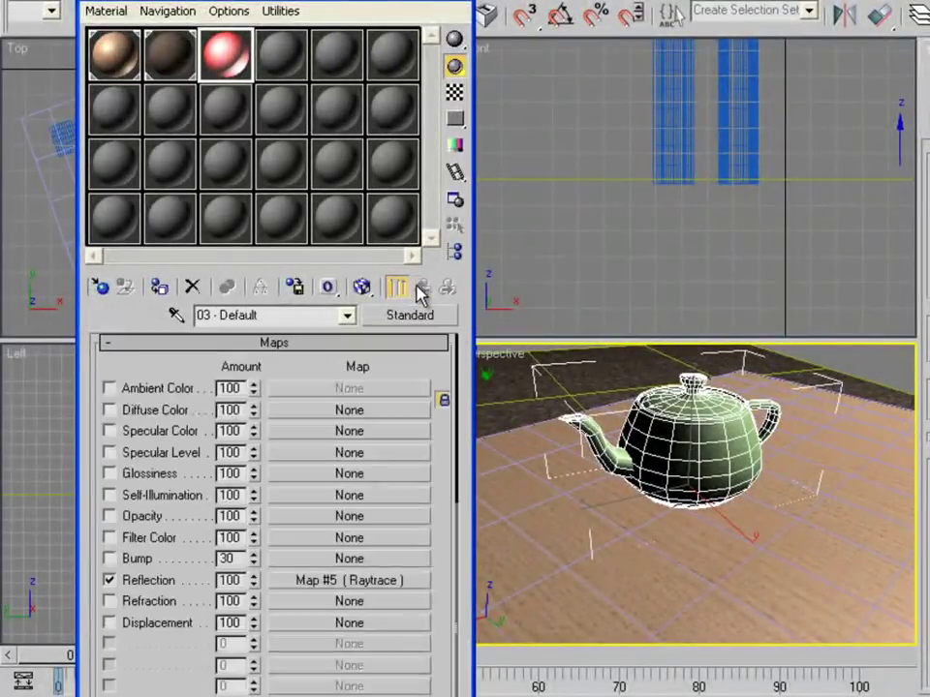
drag(256, 585, 257, 646)
drag(224, 64, 705, 463)
key(shift+q)
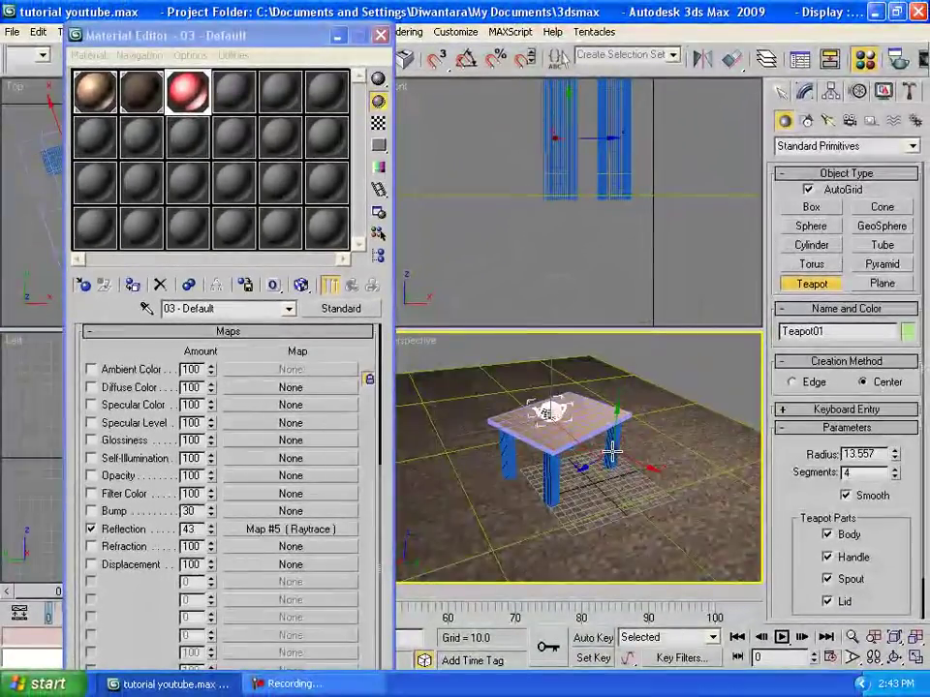
Step: Orbit the view slightly lower, render the red teapot on the table, and close the render
alt+middle_drag(611, 450, 620, 431)
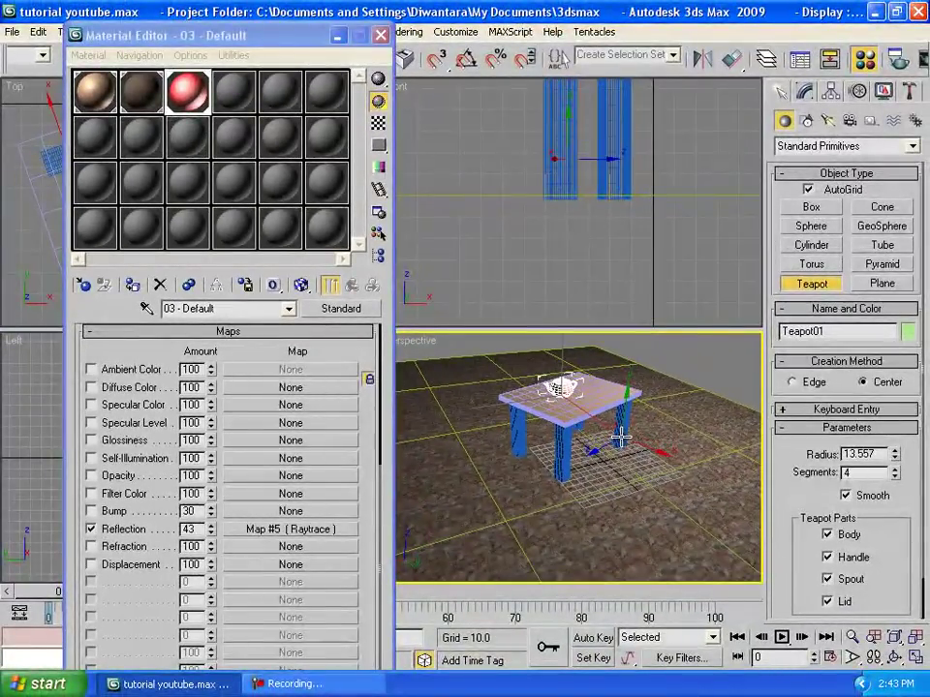
key(shift+q)
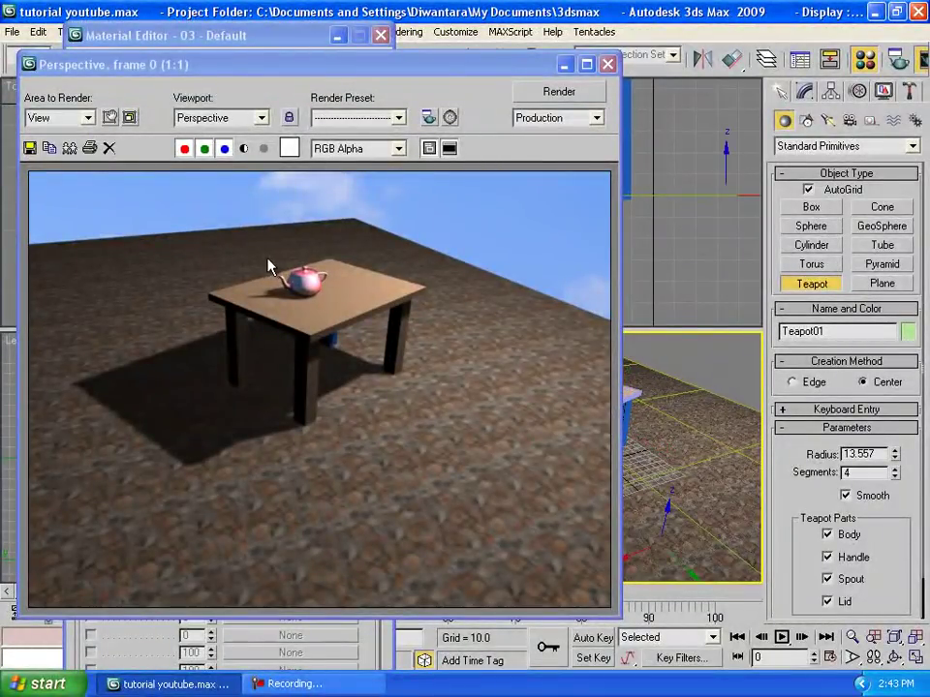
click(607, 65)
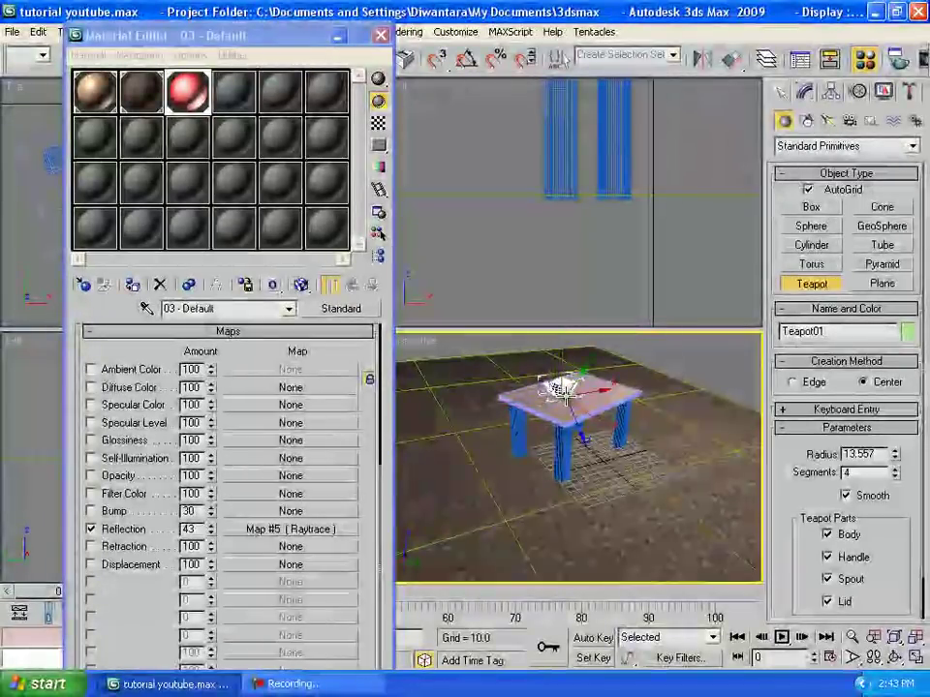
Step: Close the Material Editor and set the Render Setup output size to HDTV 1280x720
click(383, 36)
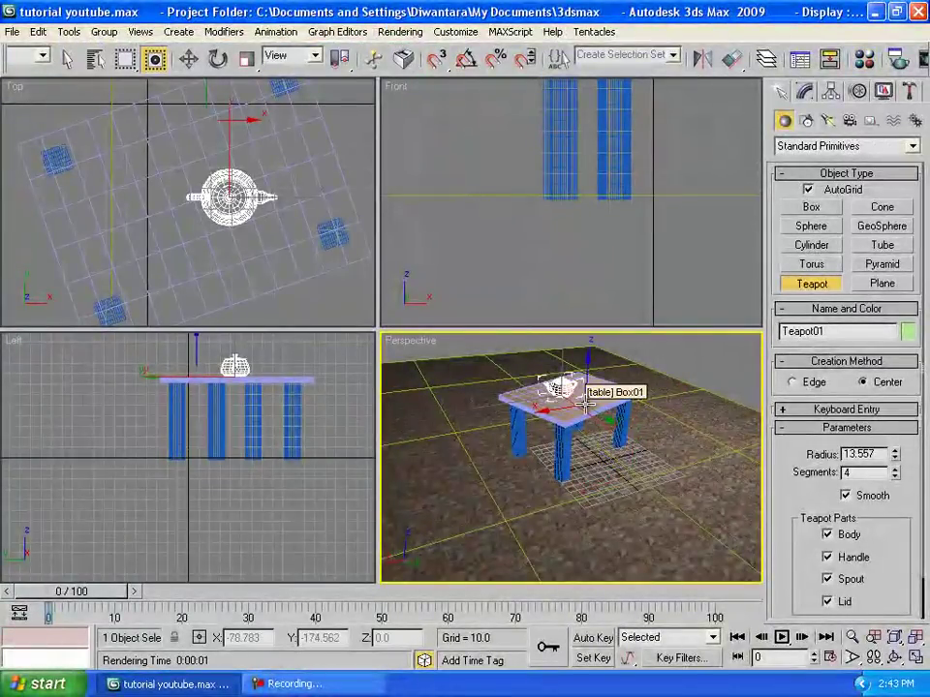
key(F10)
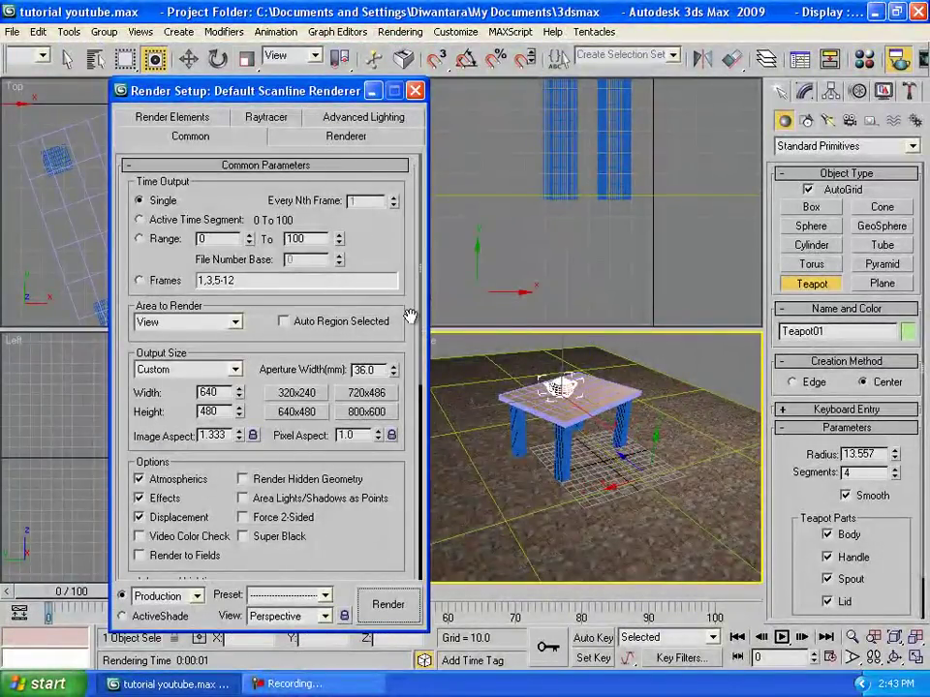
drag(421, 308, 430, 387)
click(232, 278)
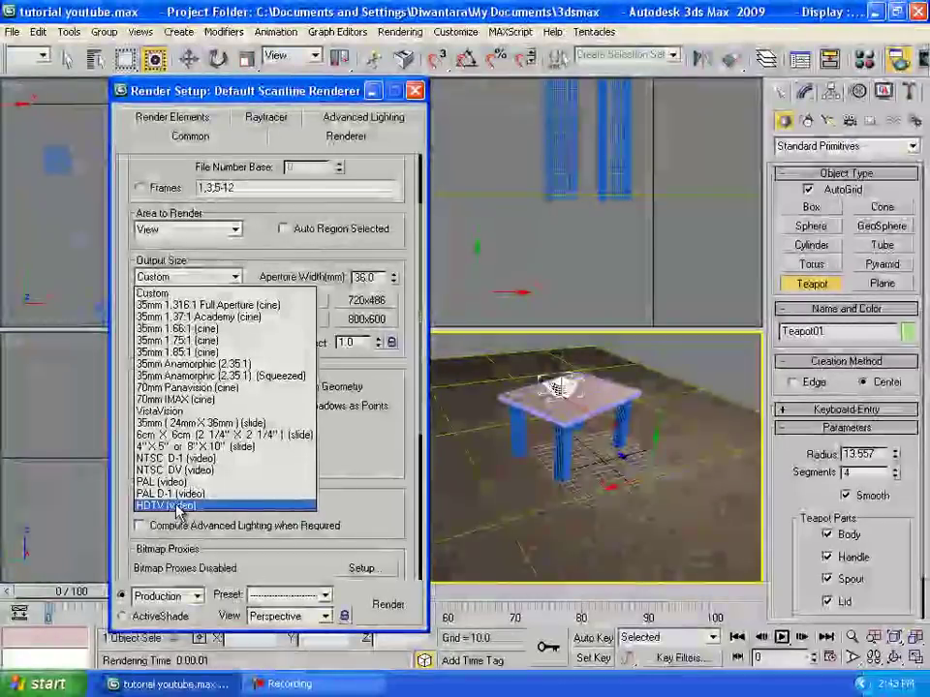
click(189, 507)
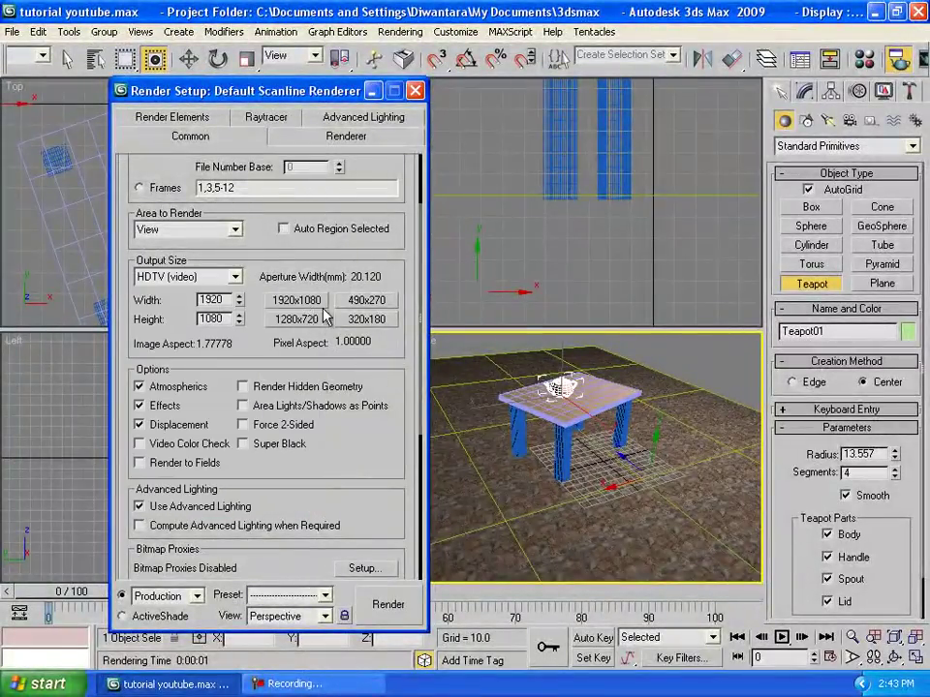
click(296, 319)
scroll(274, 201, up, 3)
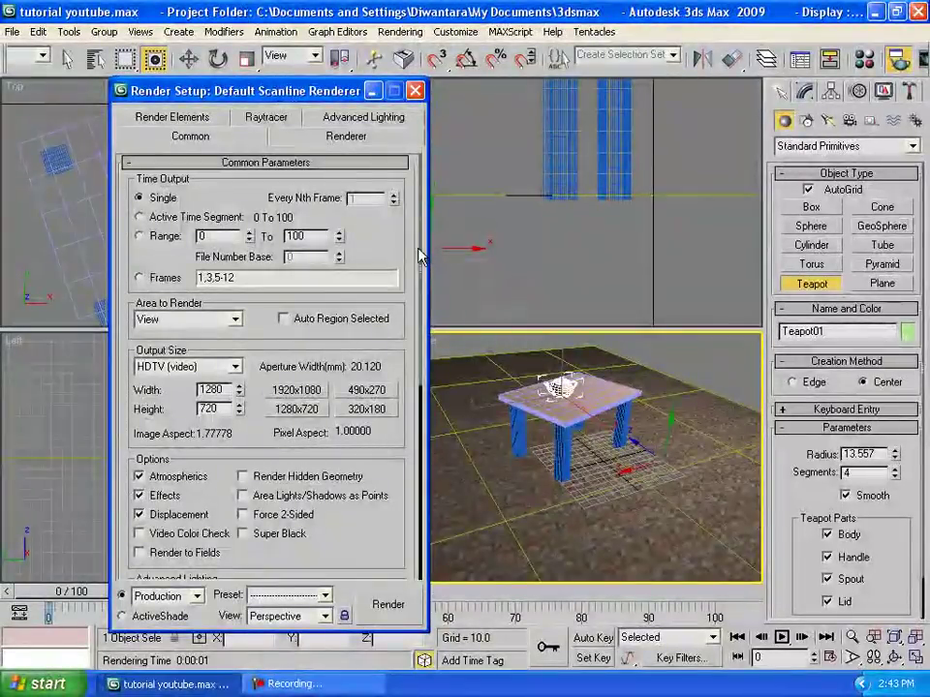
drag(420, 252, 427, 532)
Step: Pick JPEG as the render output file type, then cancel the save dialog
click(365, 355)
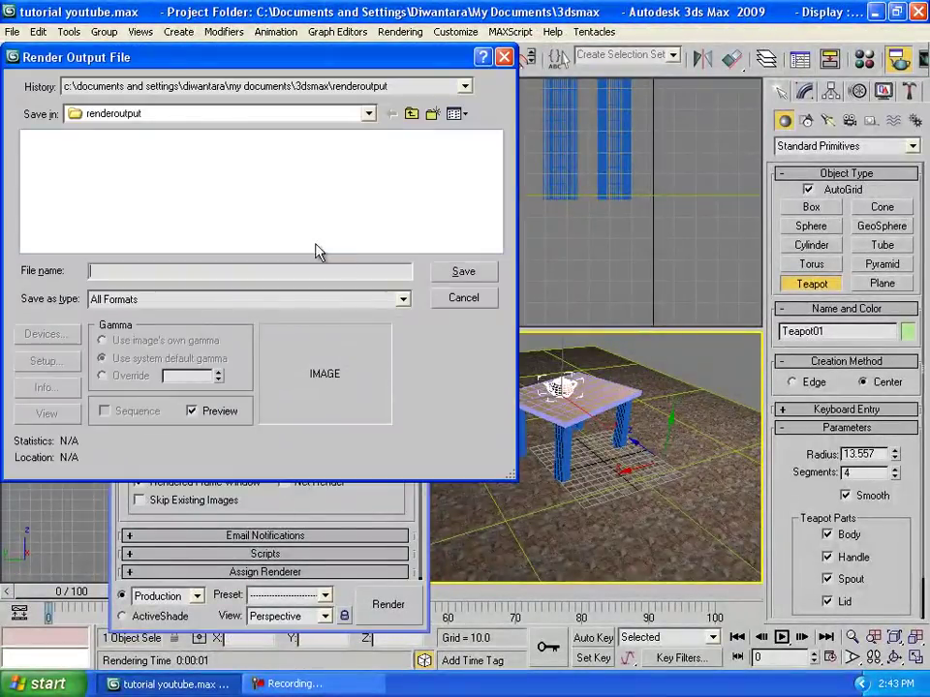
click(399, 301)
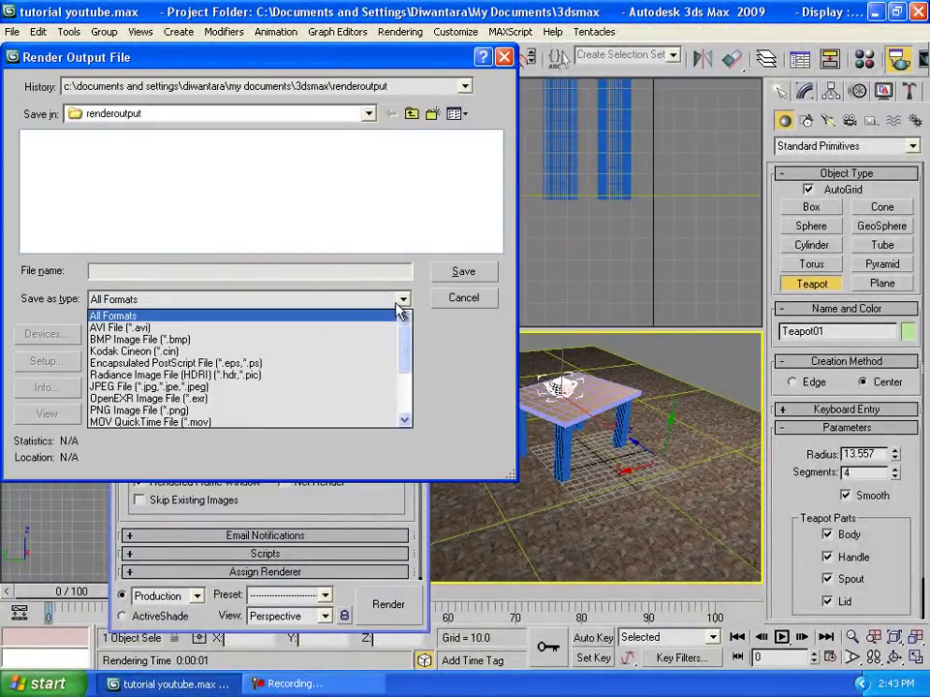
click(229, 388)
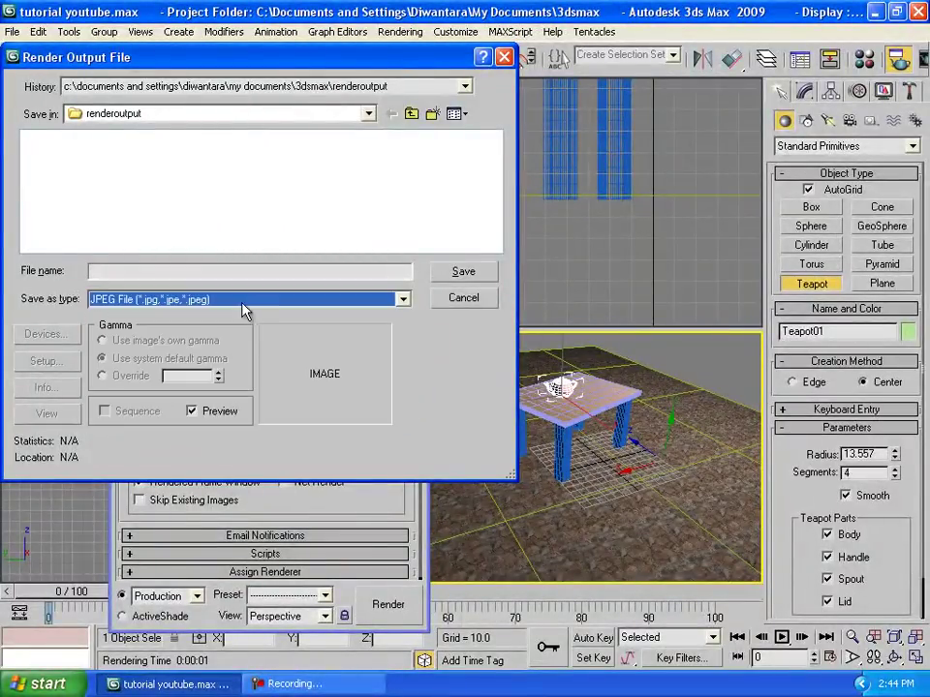
click(467, 299)
Step: Reopen Render Setup and render the teapot-on-table scene
click(414, 91)
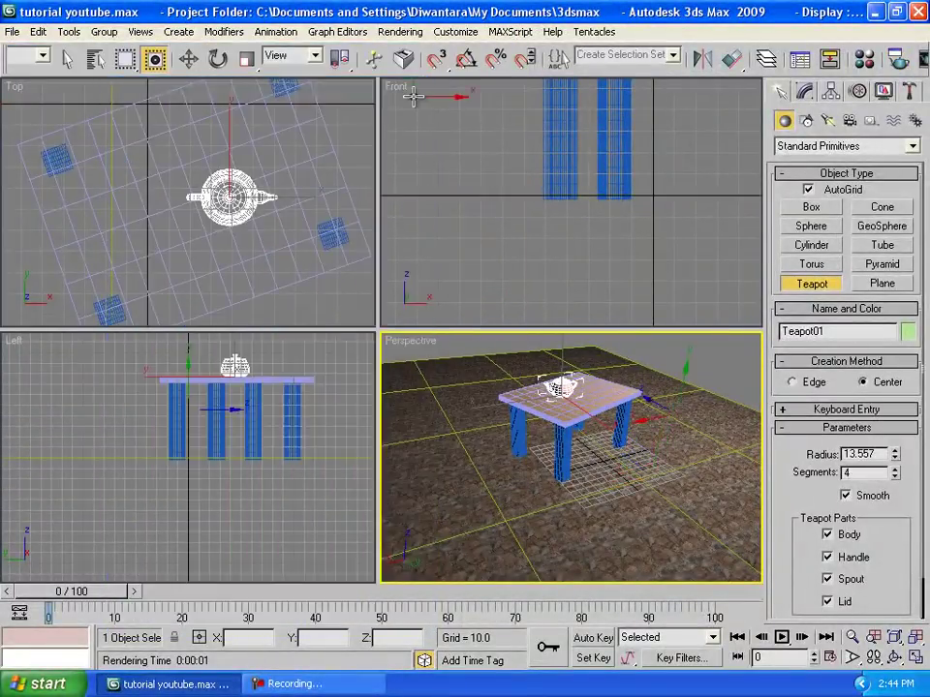
click(414, 218)
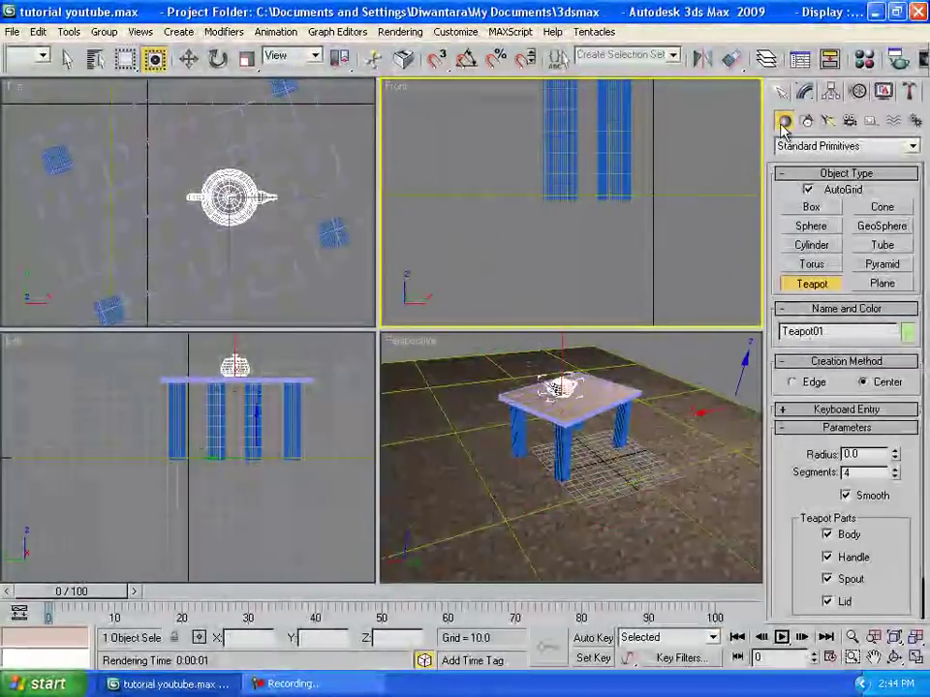
click(829, 59)
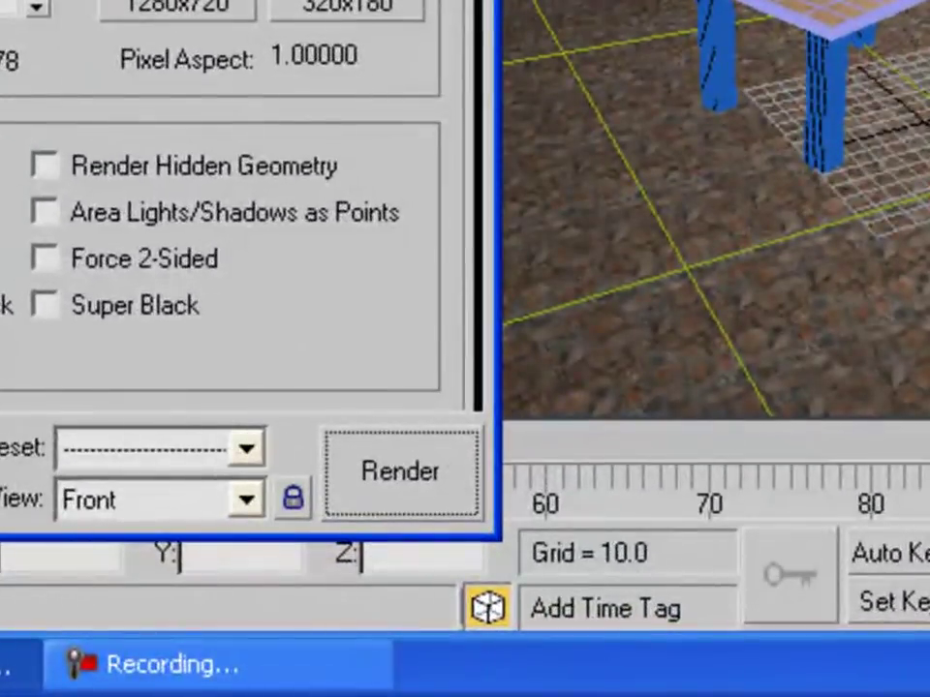
scroll(401, 456, down, 3)
scroll(433, 119, down, 3)
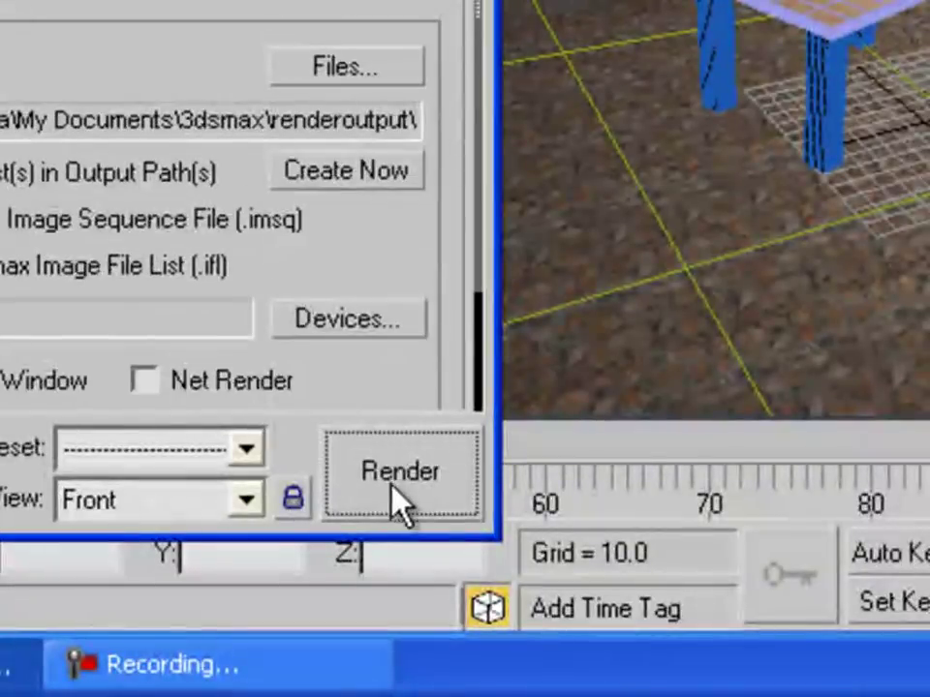
click(400, 470)
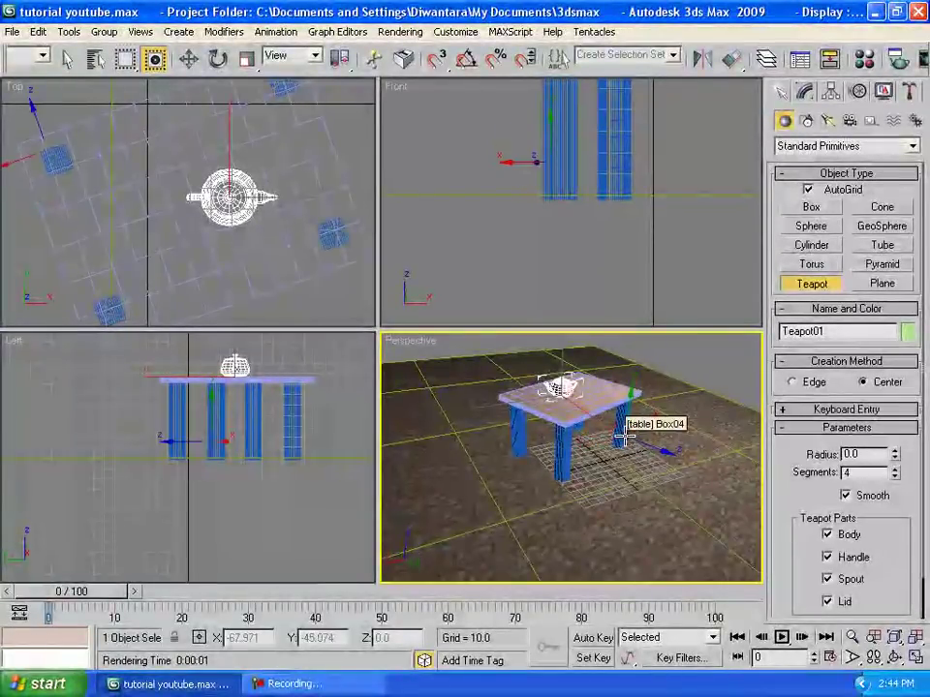
Step: Quick-render the Perspective viewport again with Shift+Q
click(624, 436)
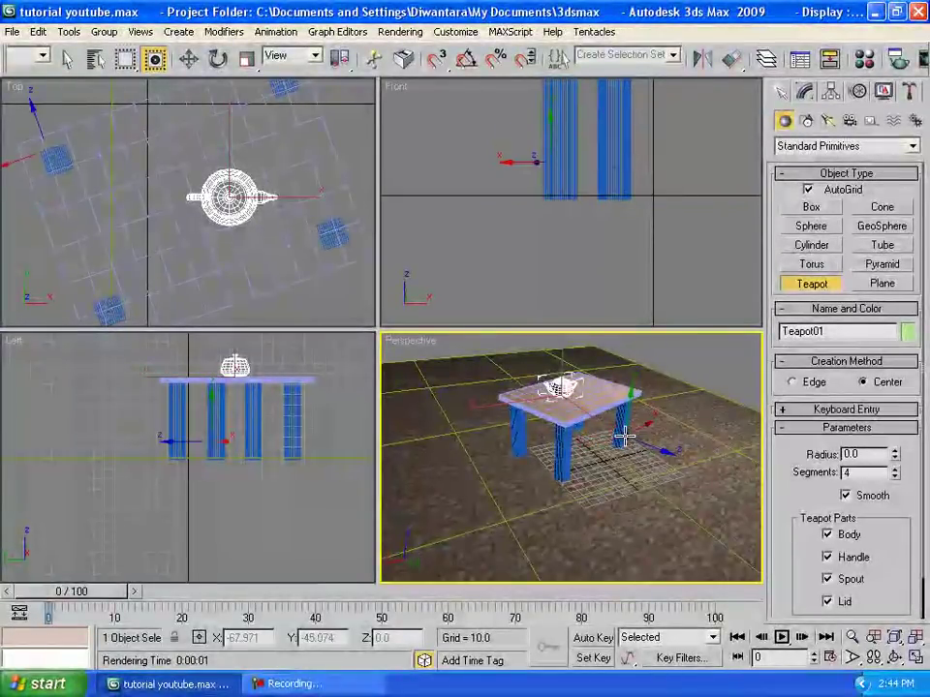
key(shift+q)
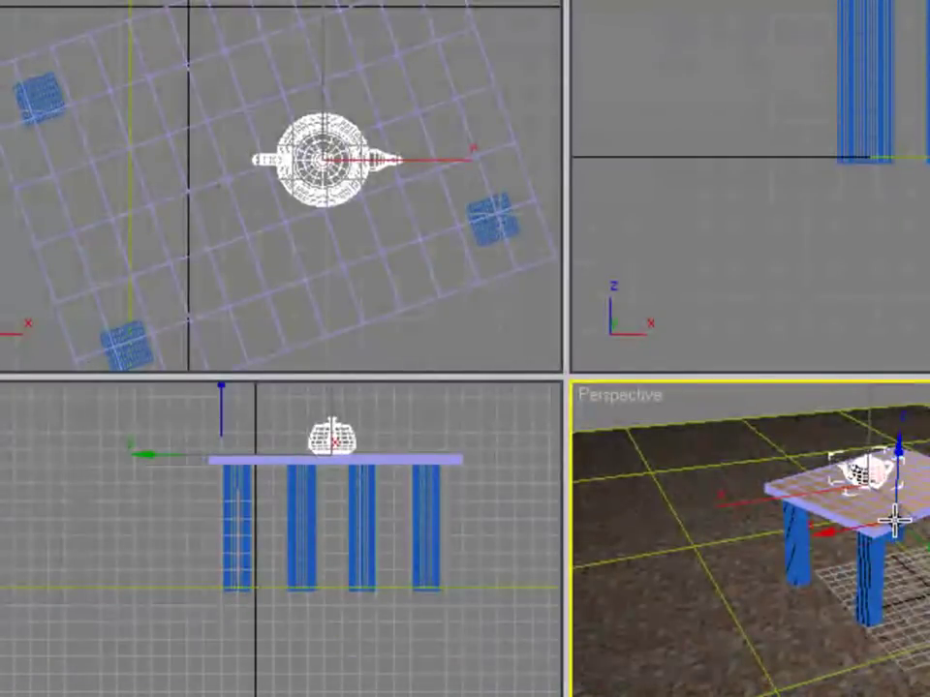
scroll(893, 528, up, 4)
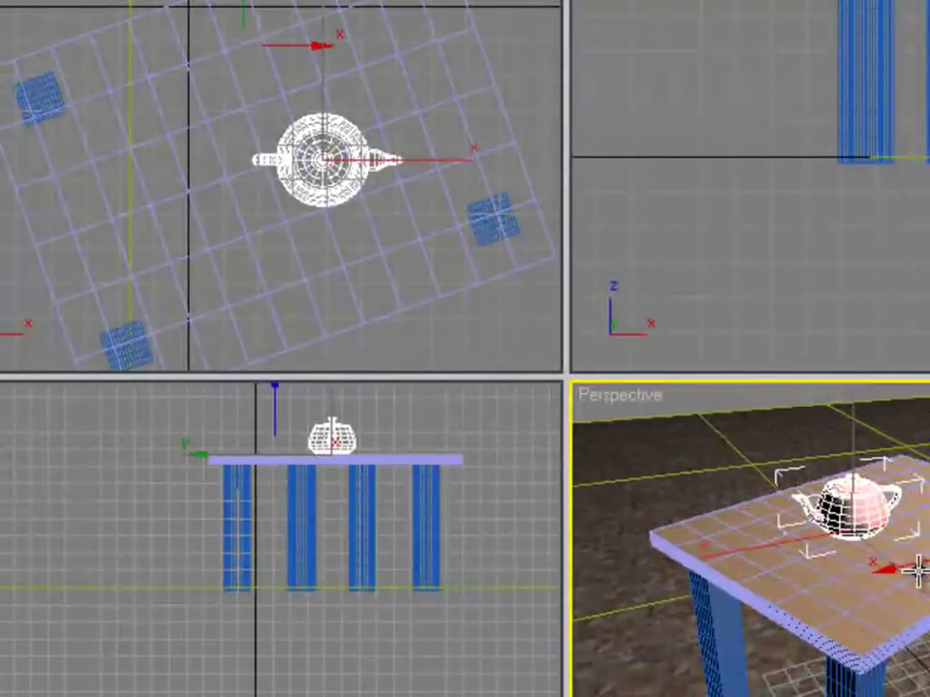